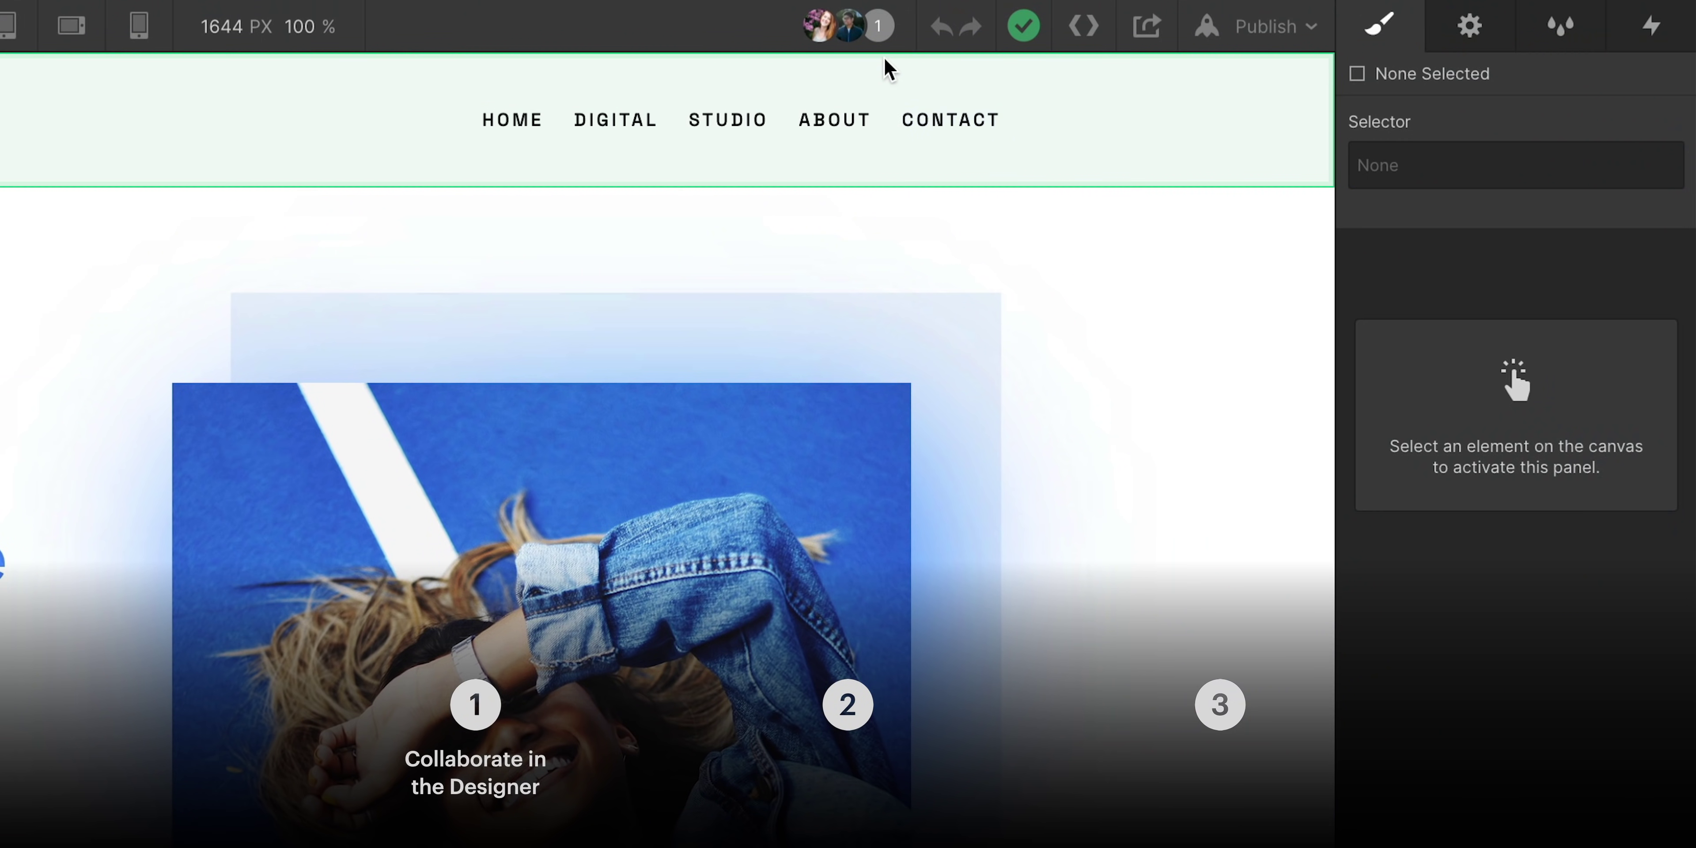
- Check the other editors, enter Editing mode, and rewrite the hero's closing line to introduce Belle Andover Design
left_click(878, 33)
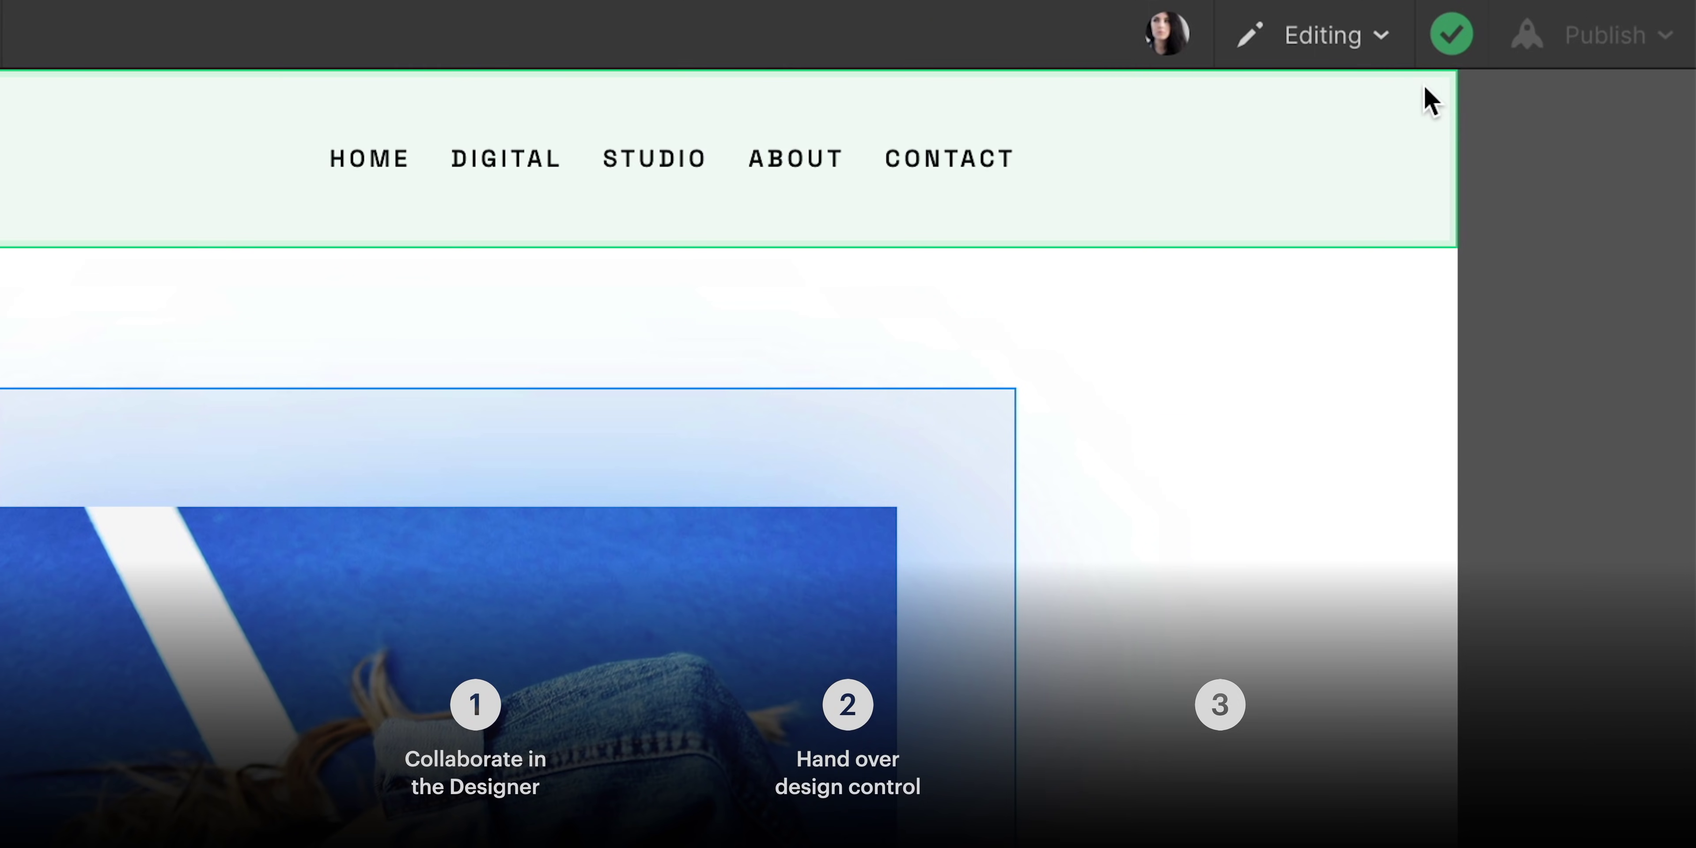
left_click(1393, 45)
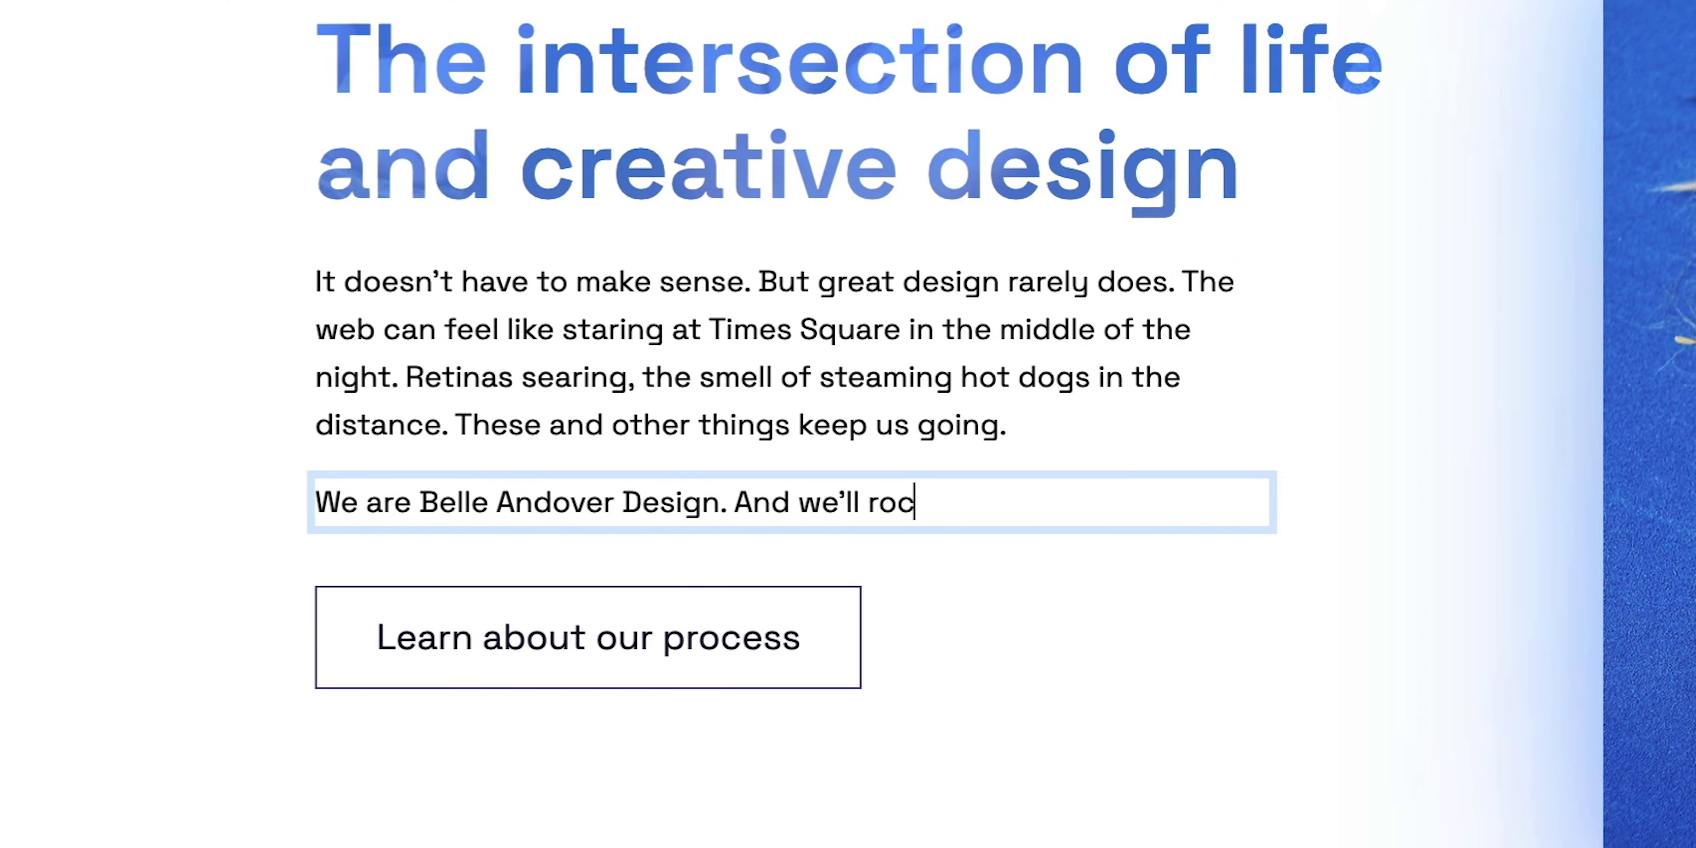
key("Escape")
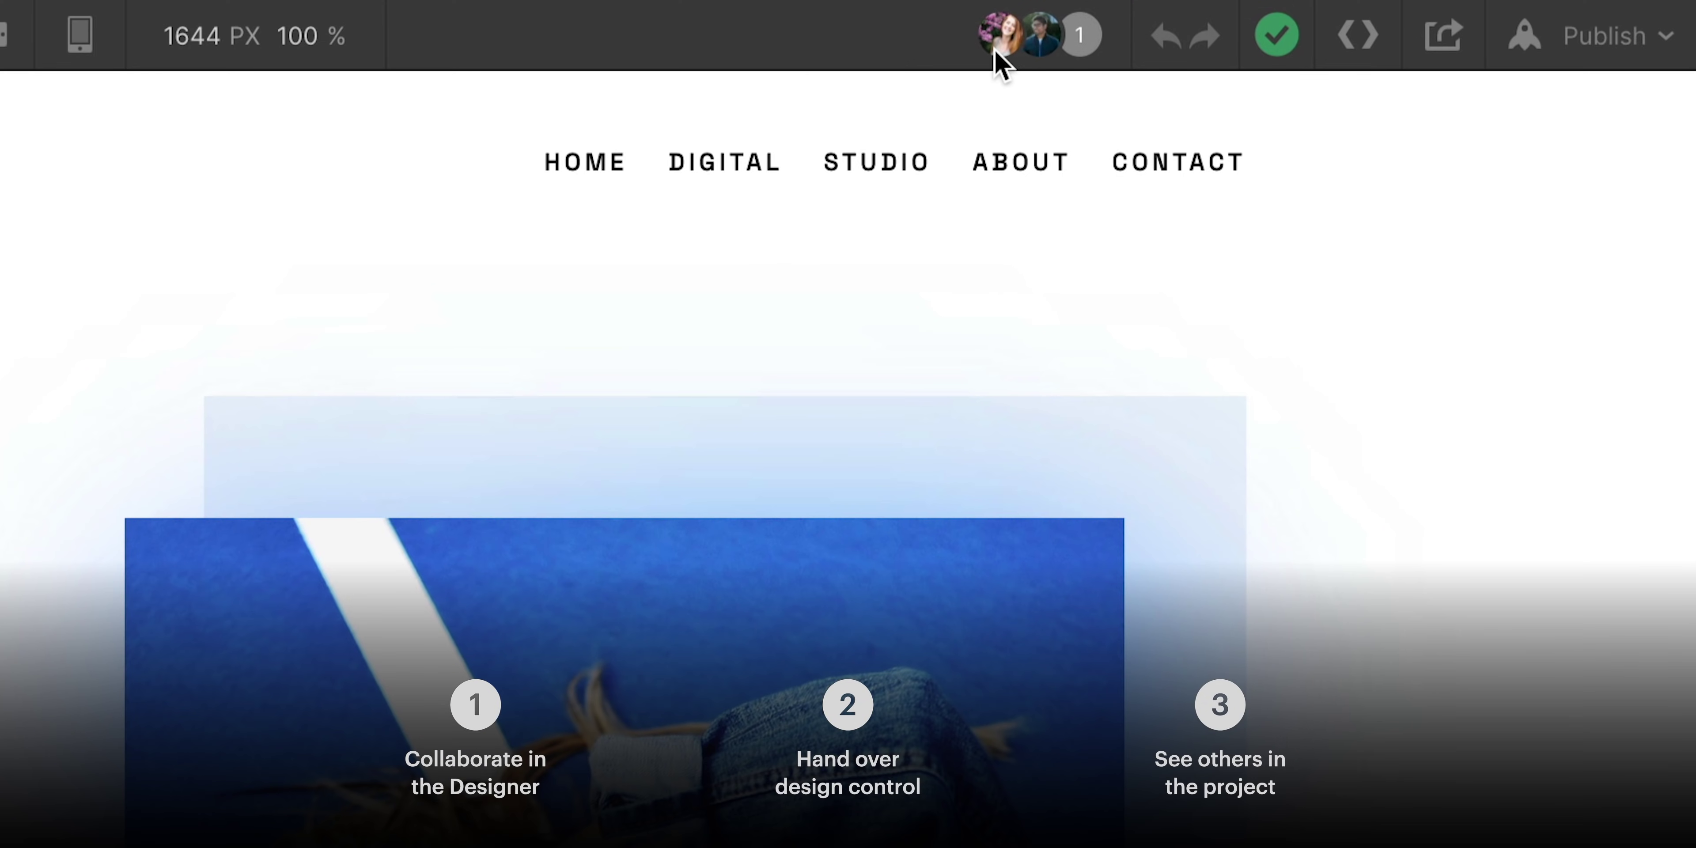
mouse_move(995, 47)
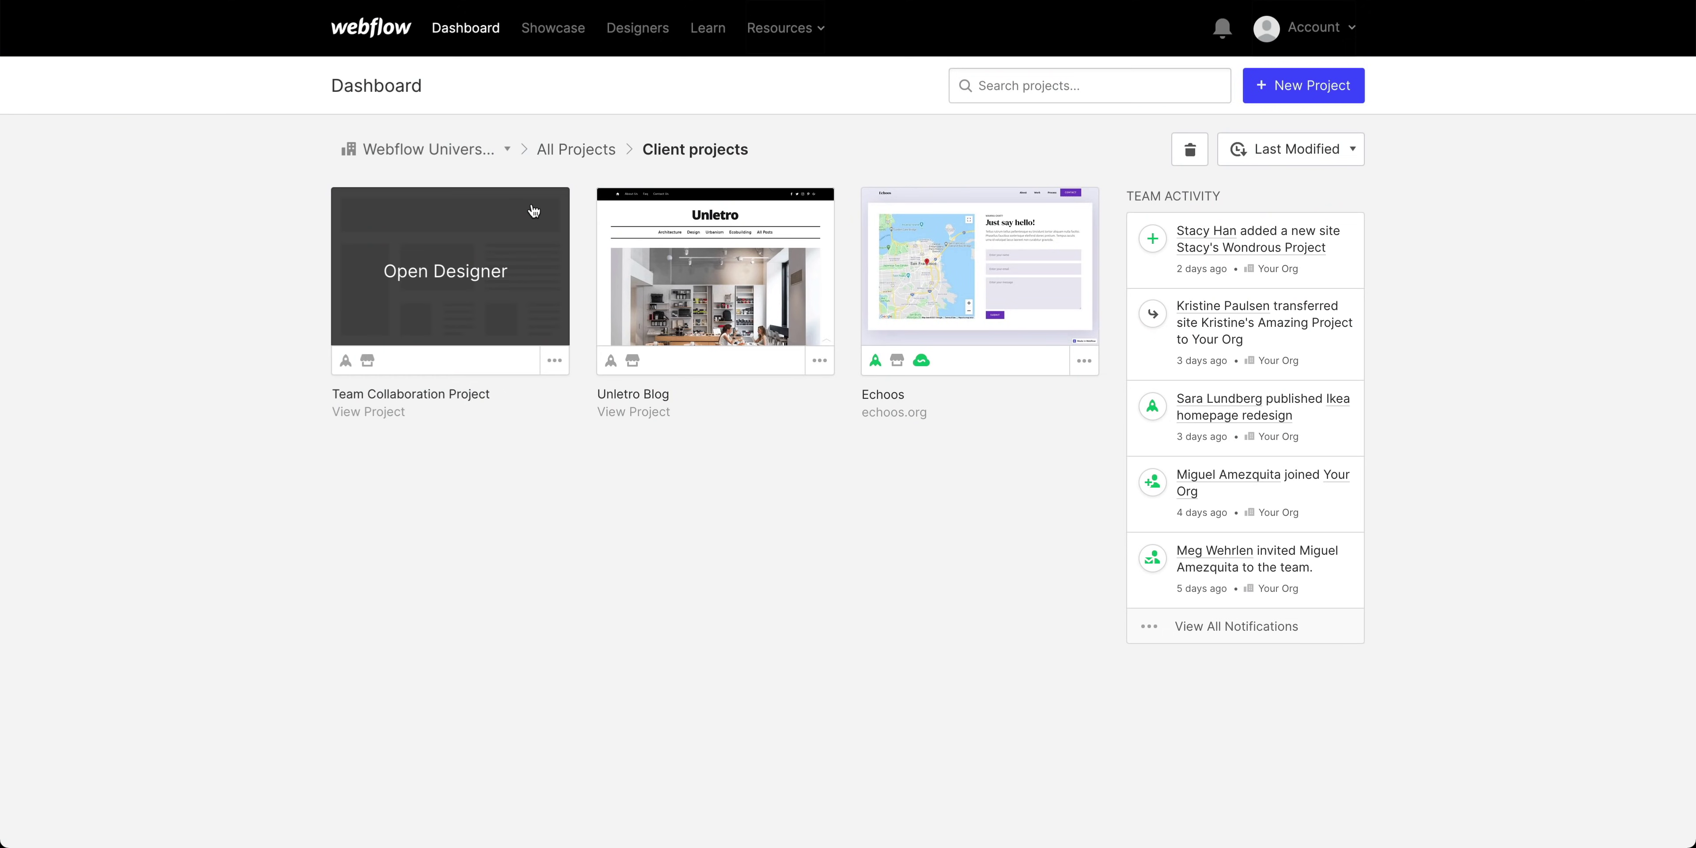
- Open Team Collaboration Project in the Designer and show the Request design control option
left_click(533, 211)
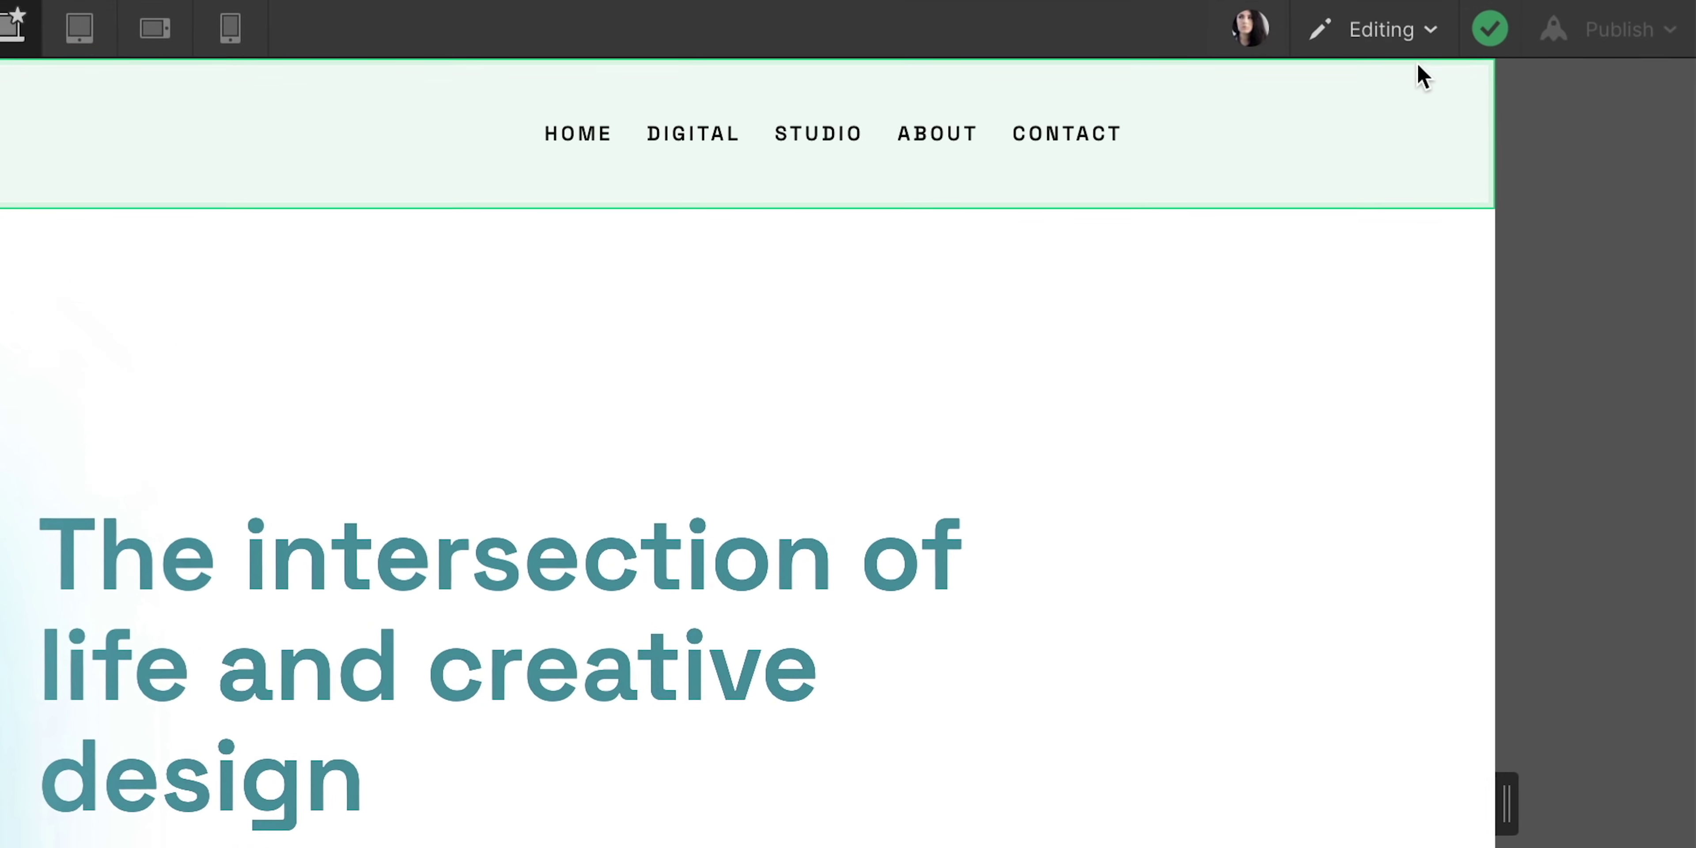
left_click(1553, 16)
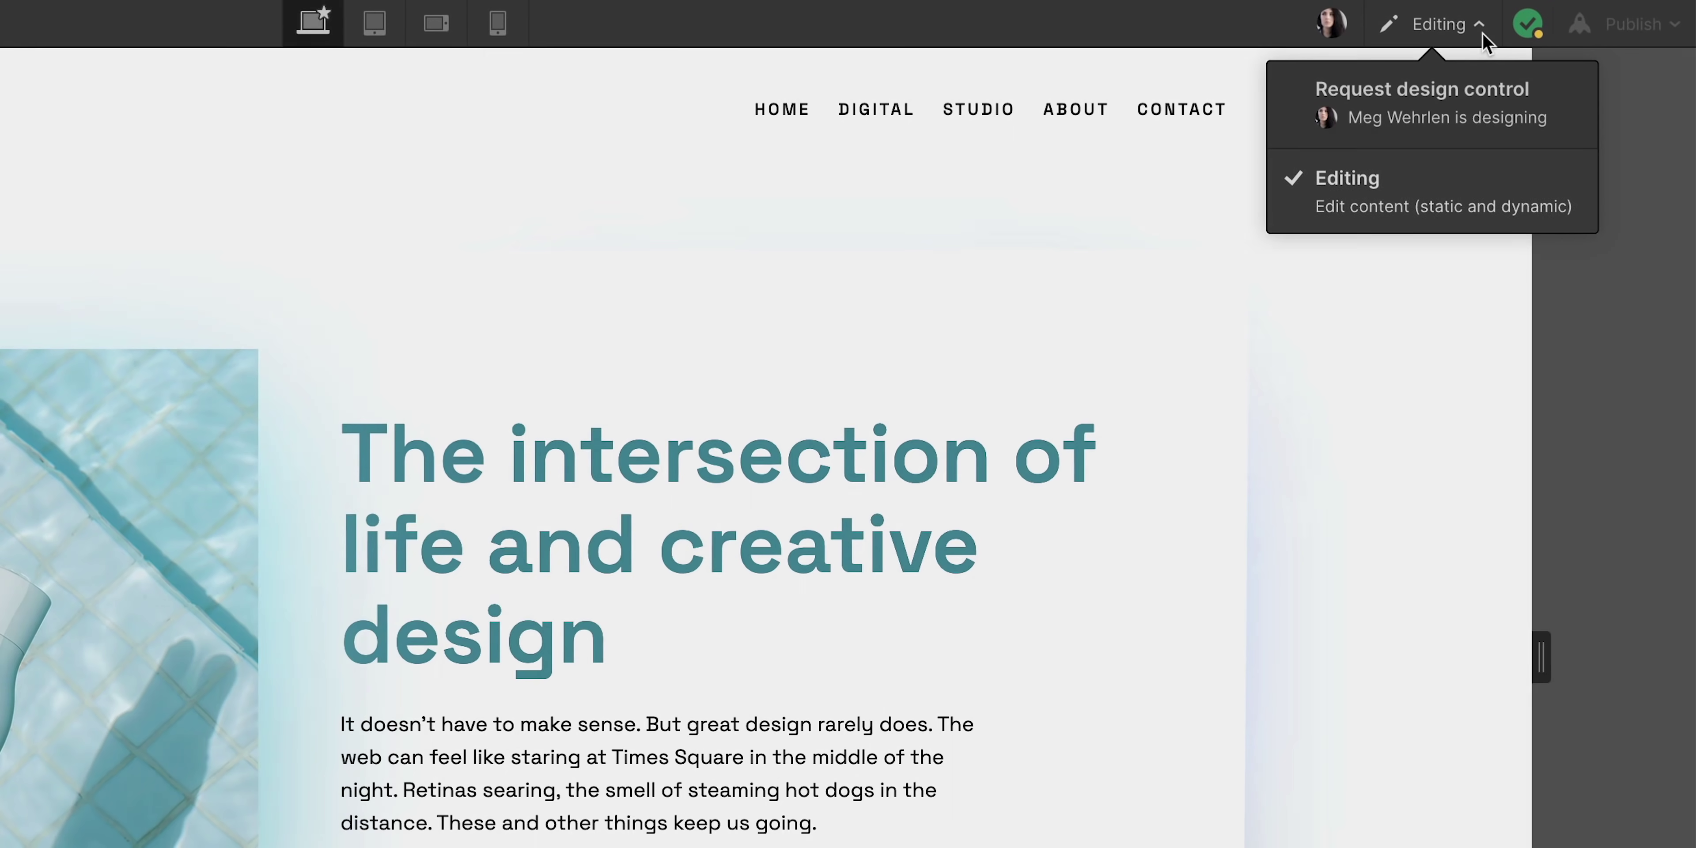
- Dismiss the mode options and relabel the hero's Learn more button to 'Learn about our process'
left_click(1485, 41)
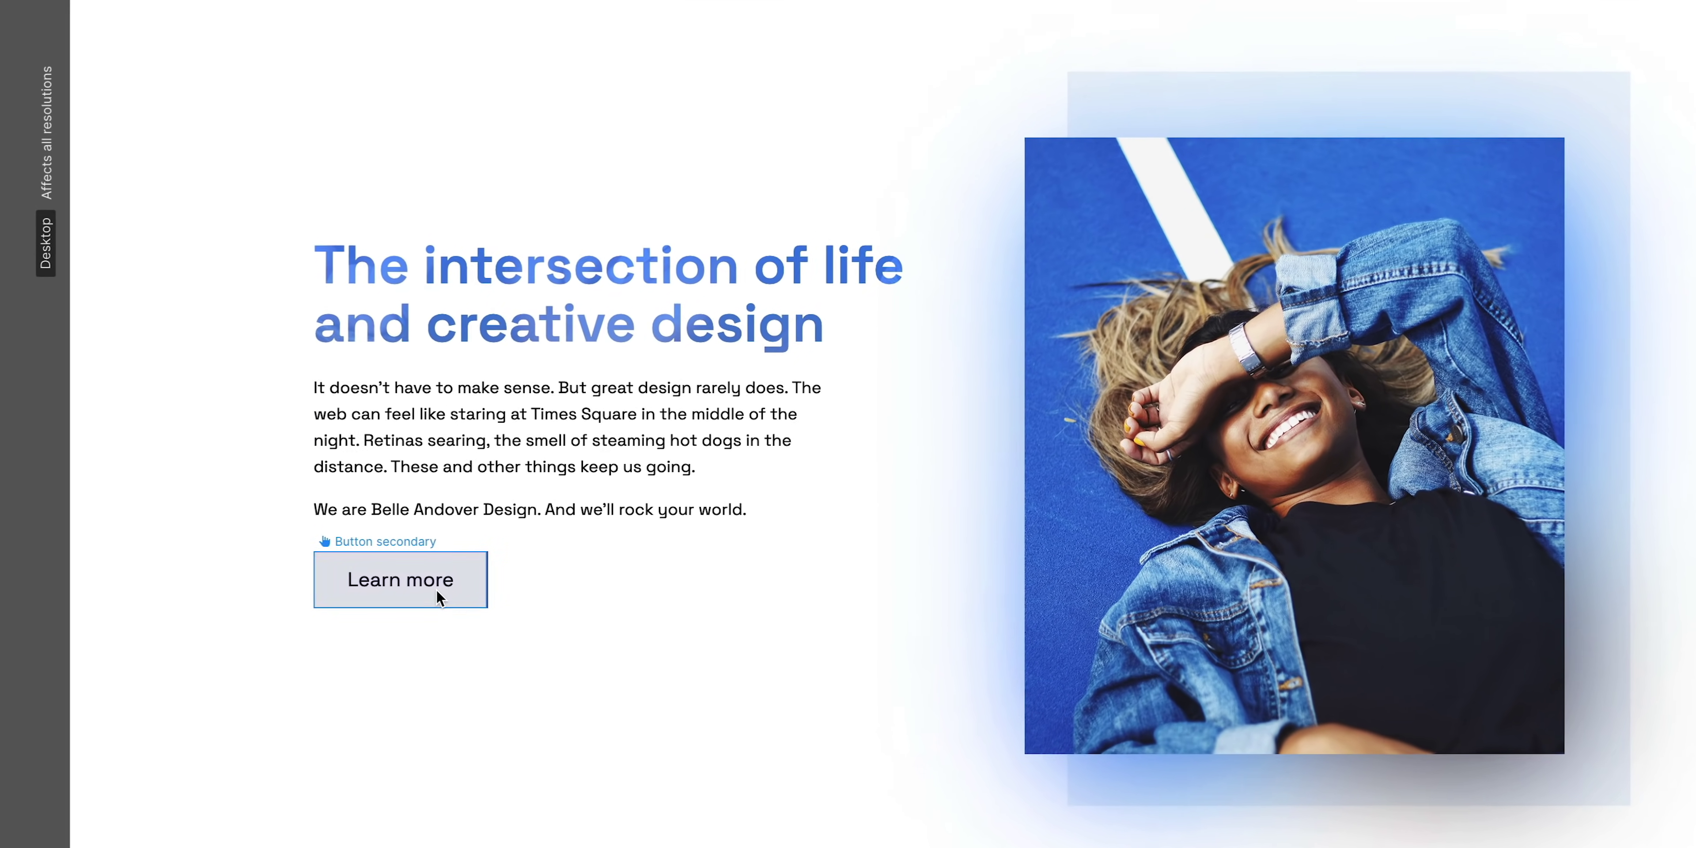
left_click(432, 589)
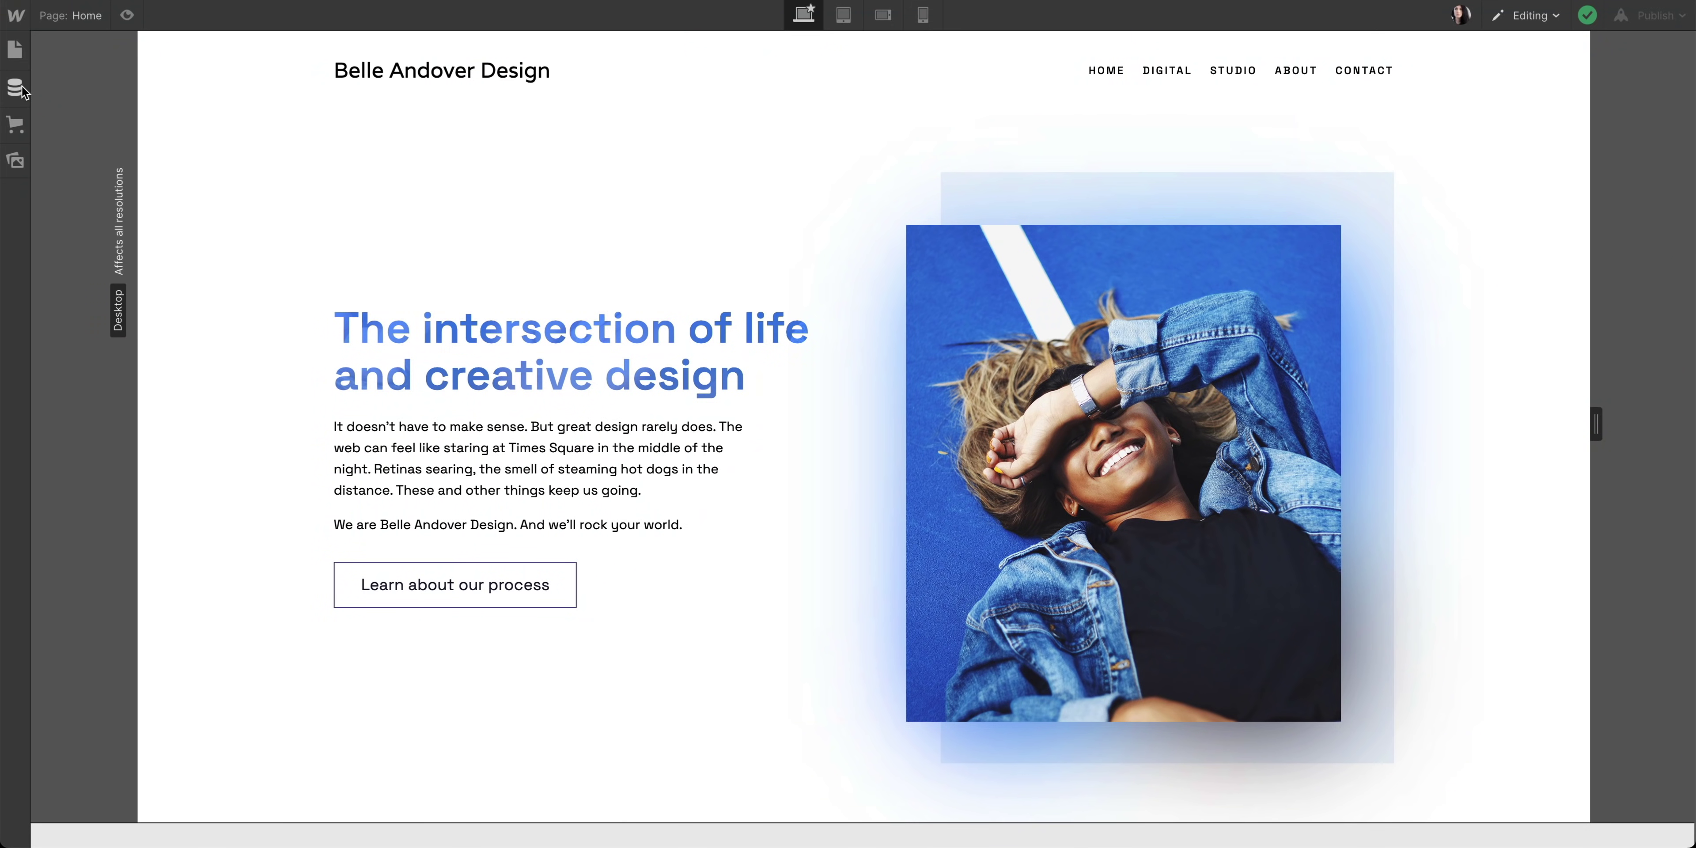
- In the Team members collection, change the third member's Product Manager title to Content Marketing Manager and save
left_click(21, 88)
left_click(213, 102)
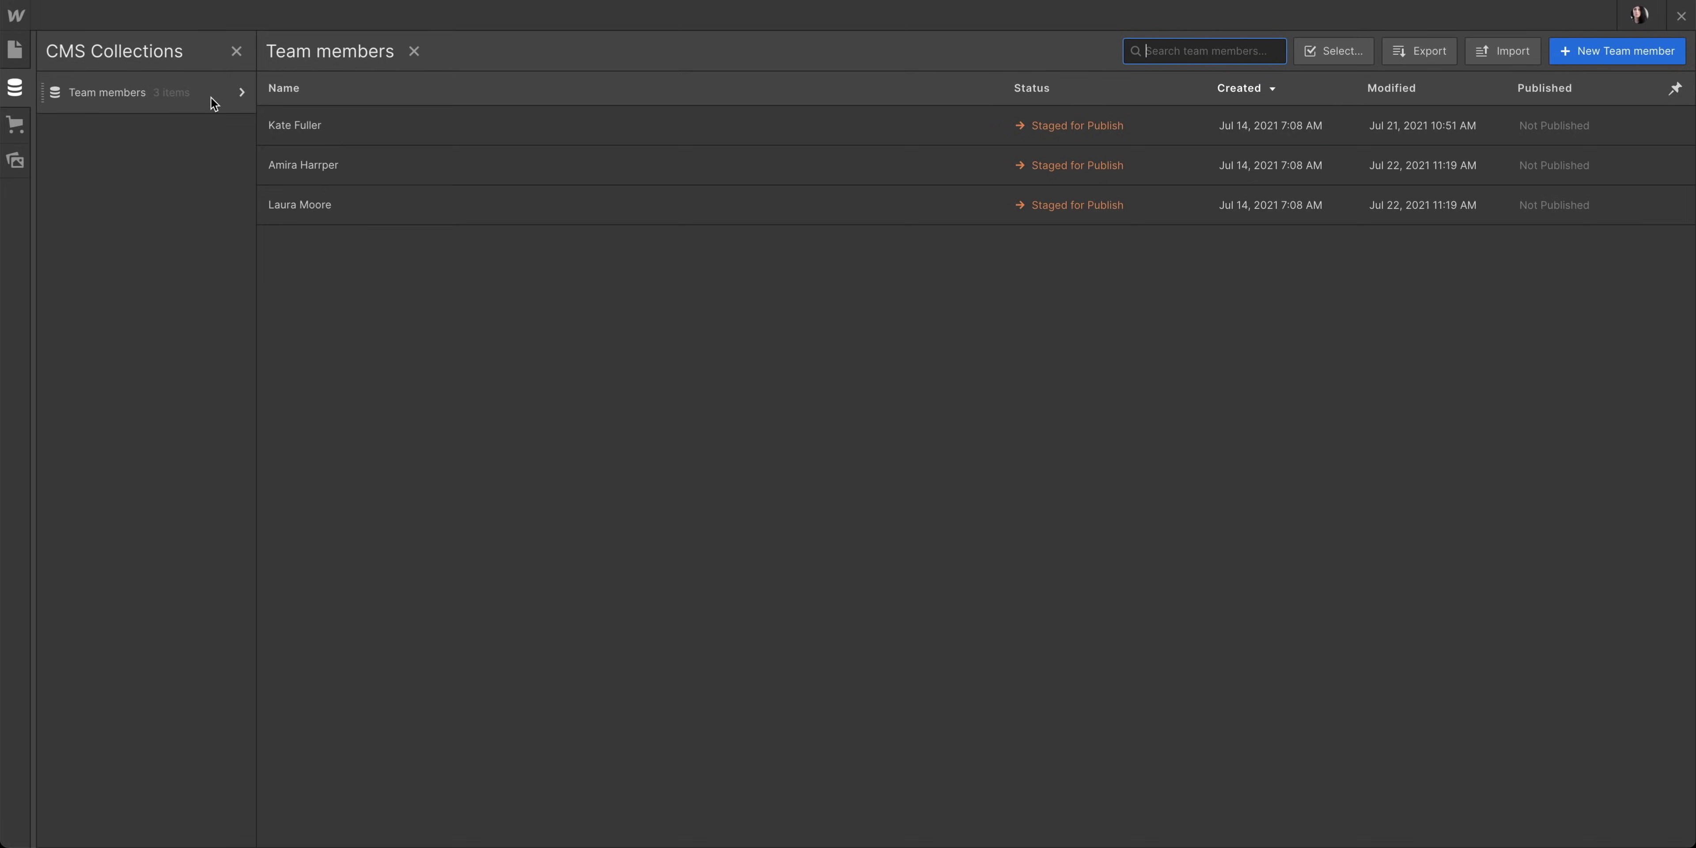
left_click(336, 199)
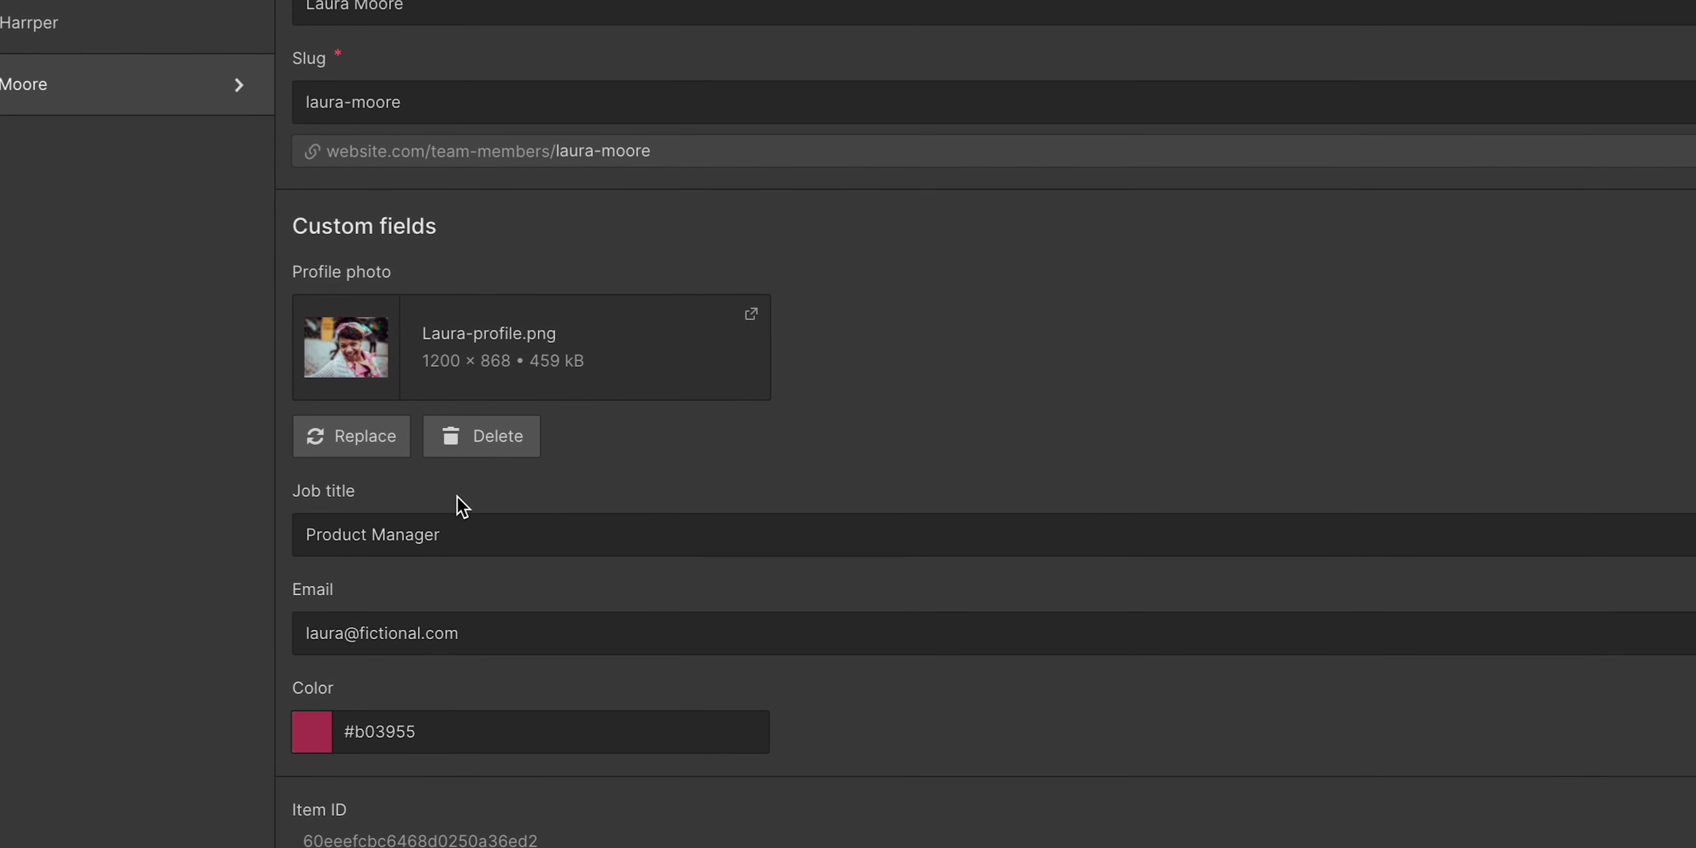
left_click(596, 498)
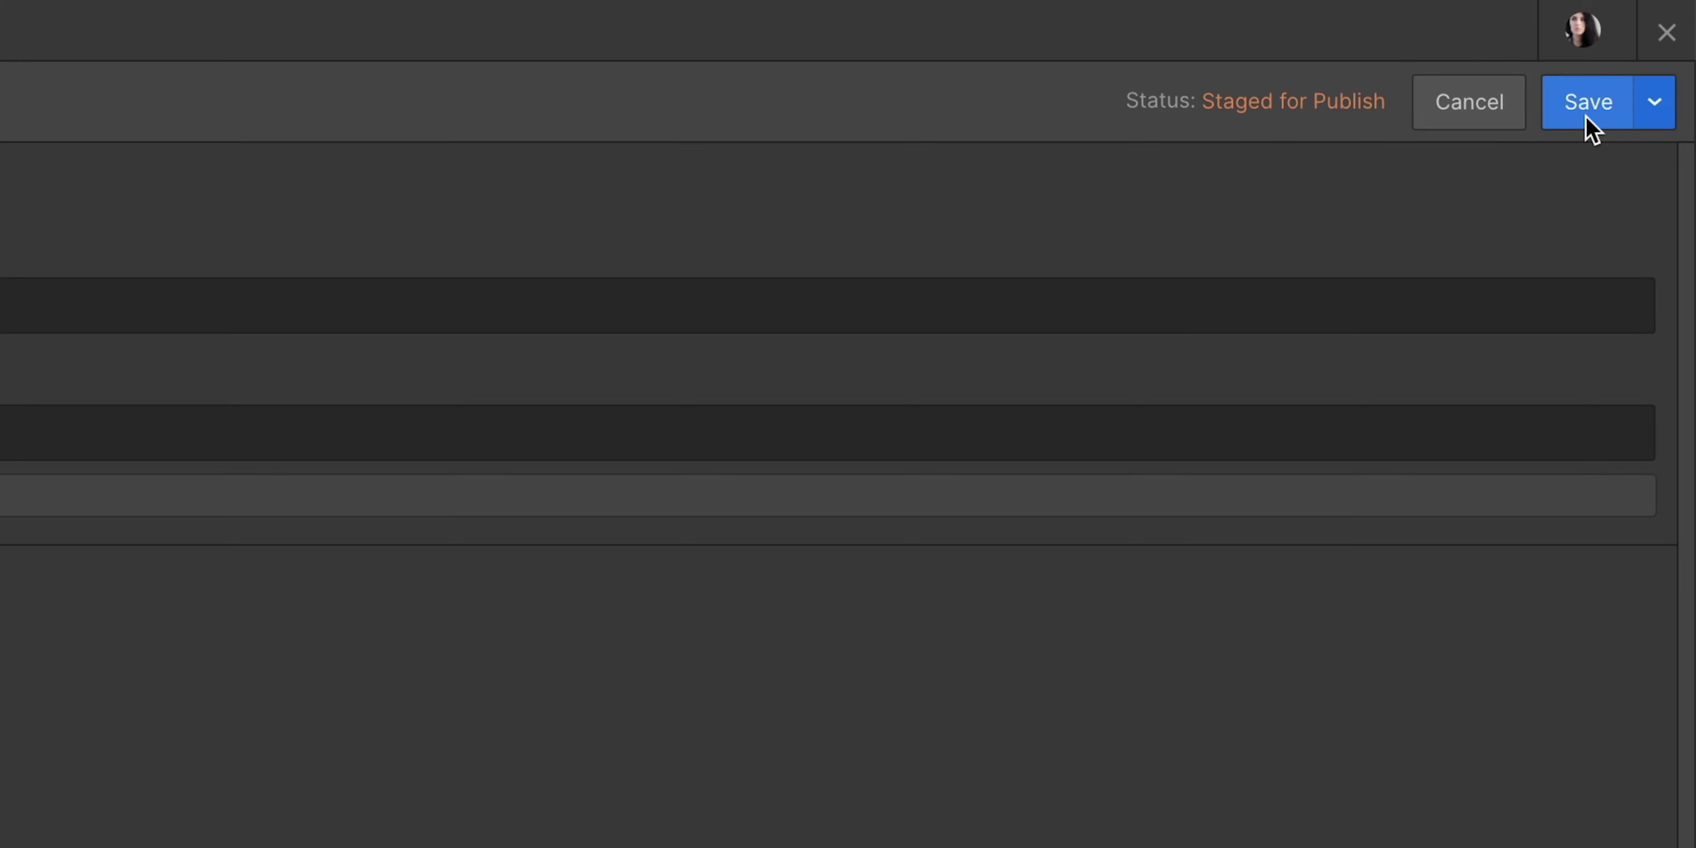
left_click(1583, 106)
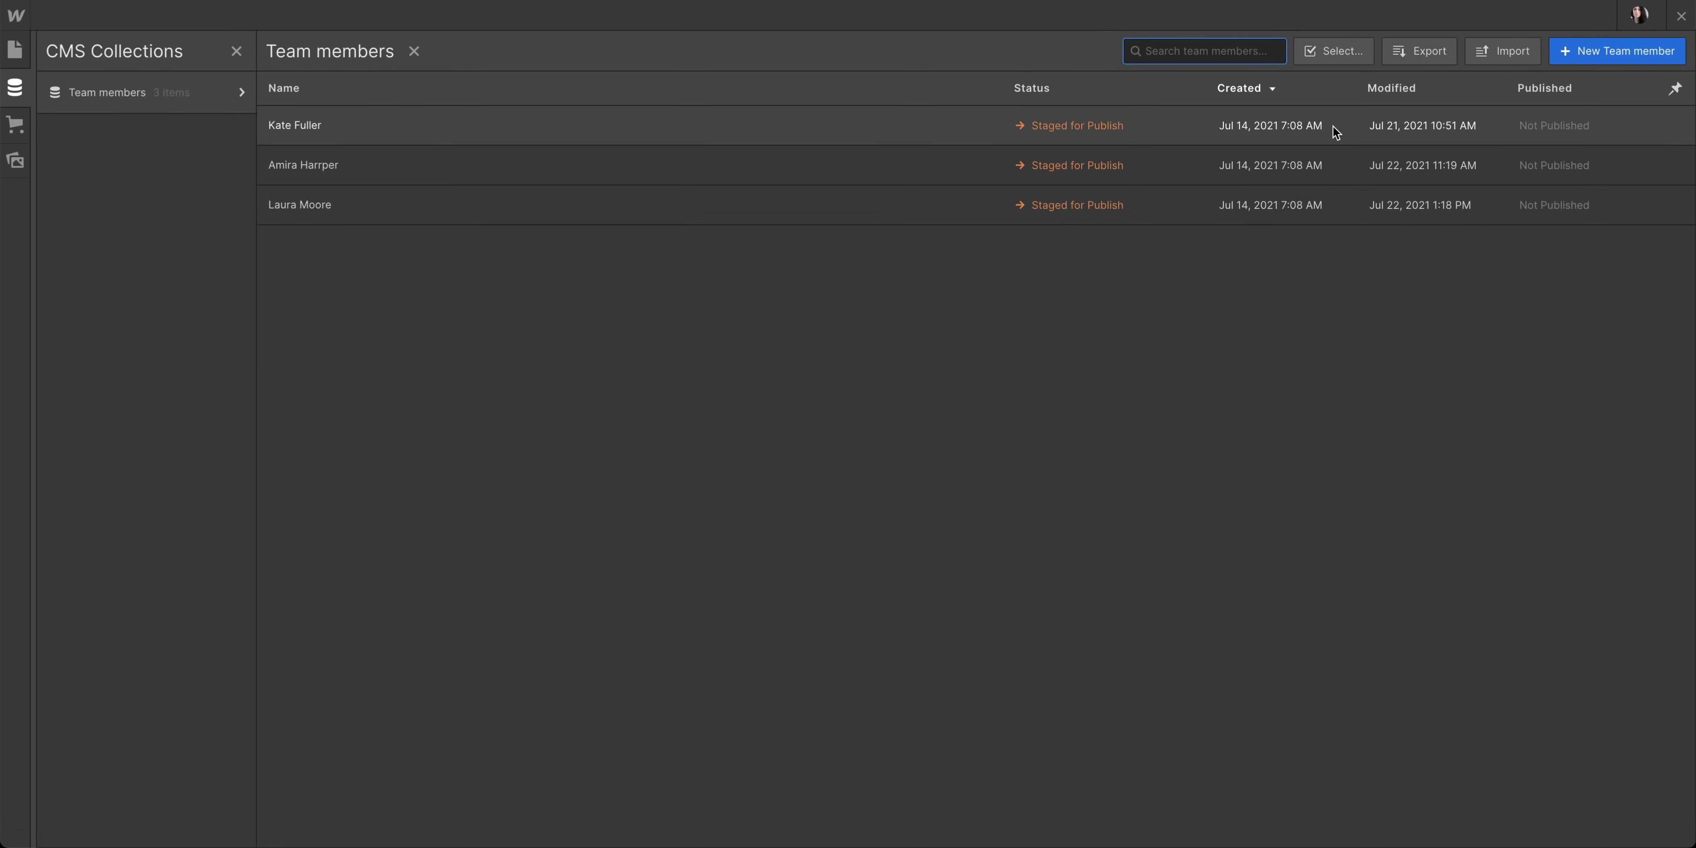
- Correct the second team member's misspelled surname, save, and return to the page
left_click(403, 163)
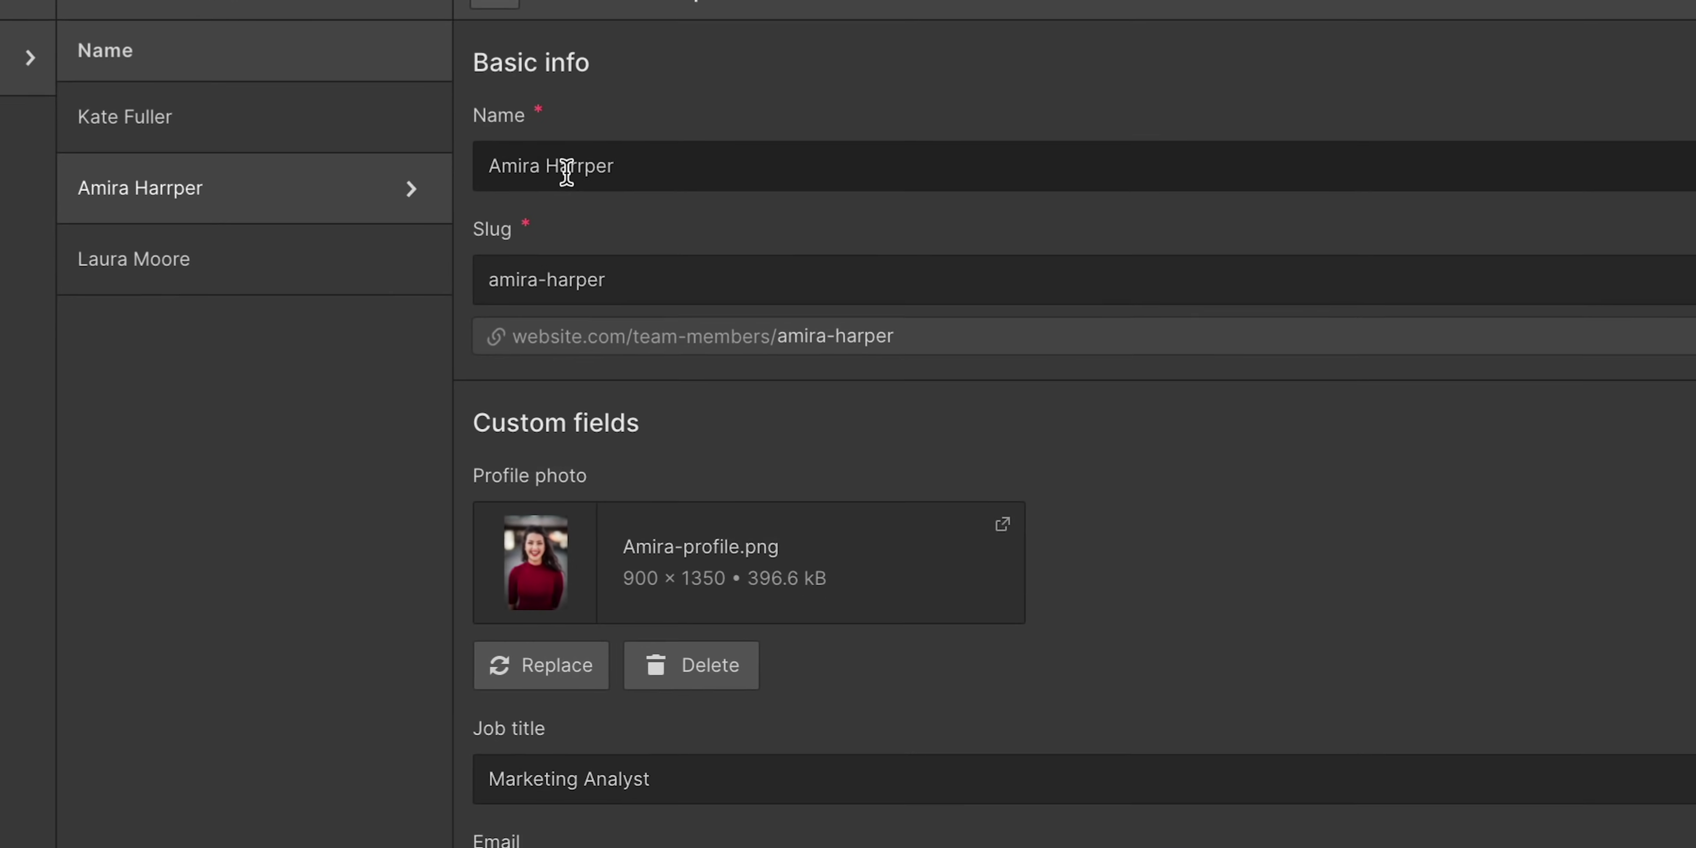
left_click(566, 172)
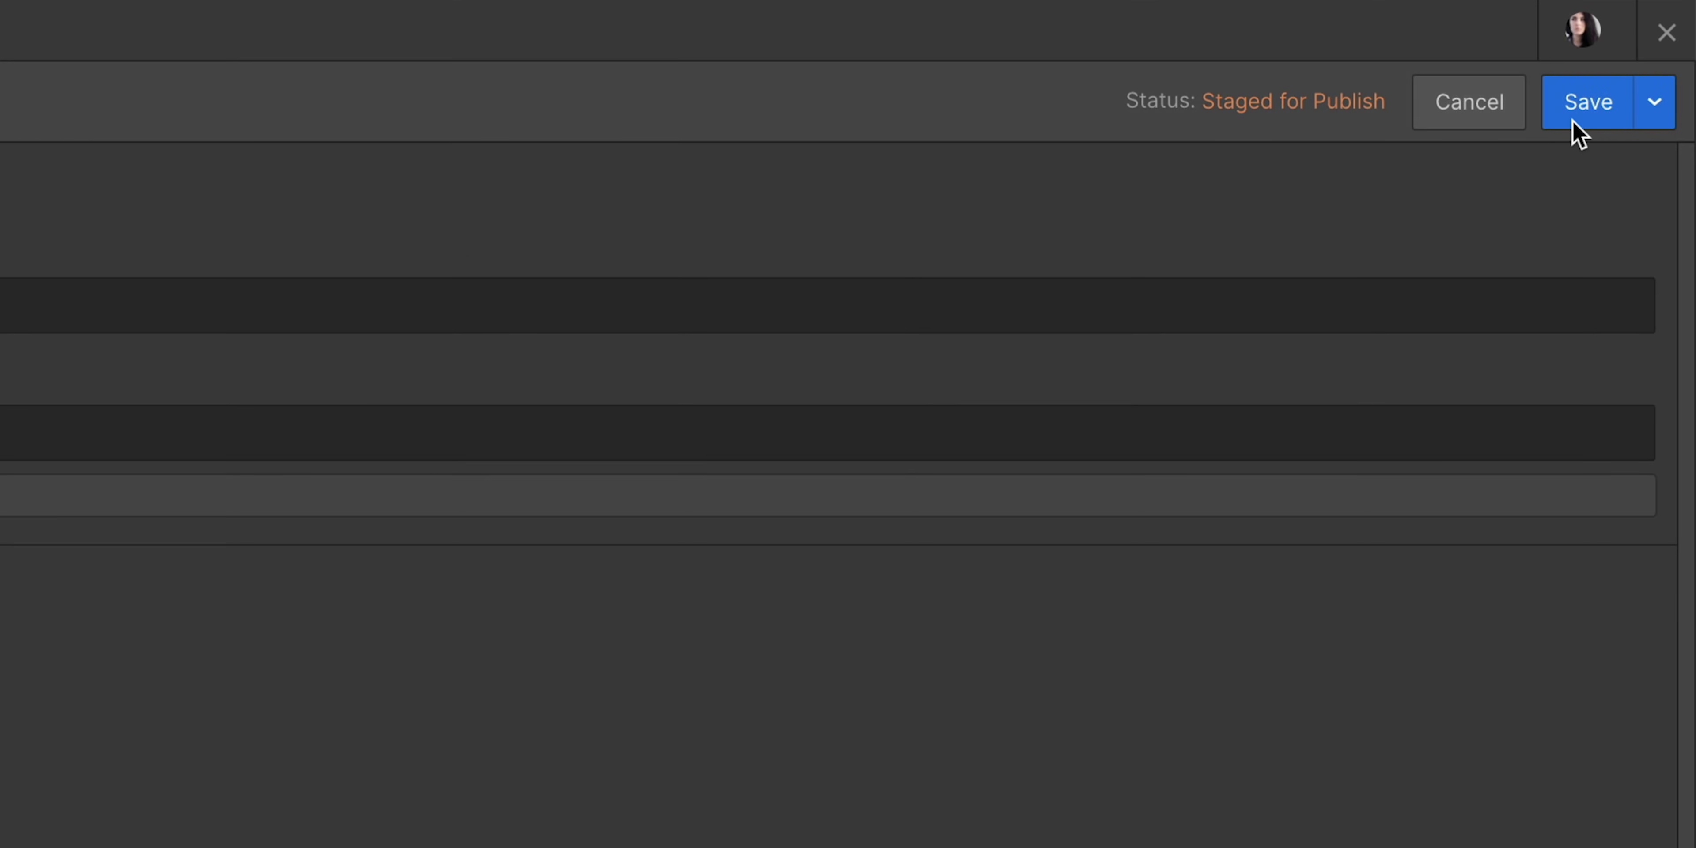
left_click(1577, 119)
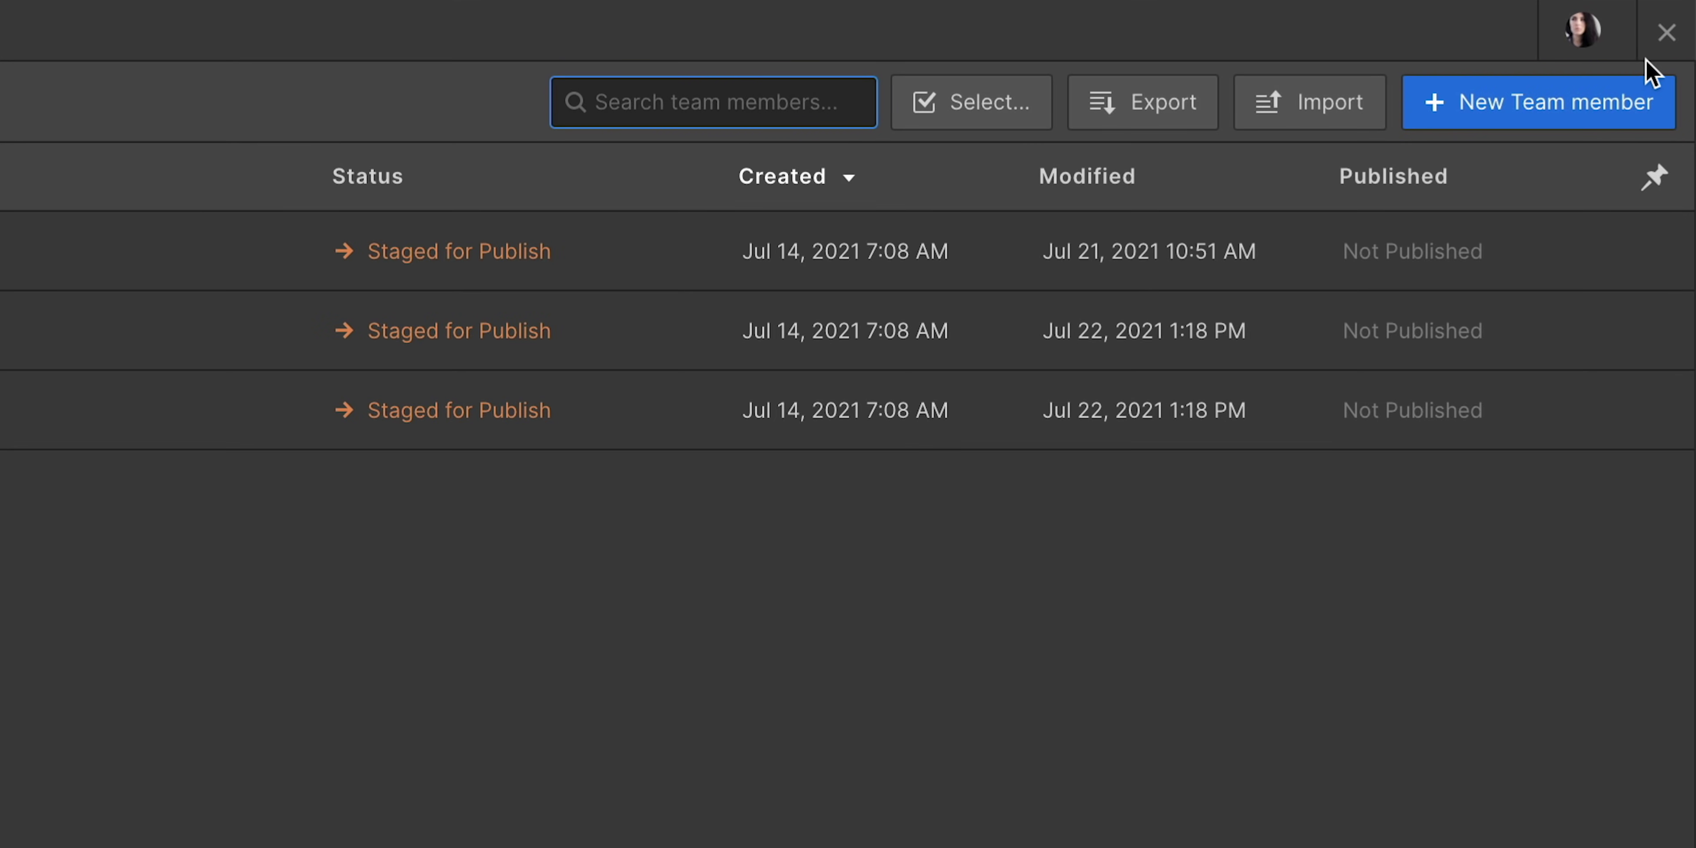
left_click(1665, 33)
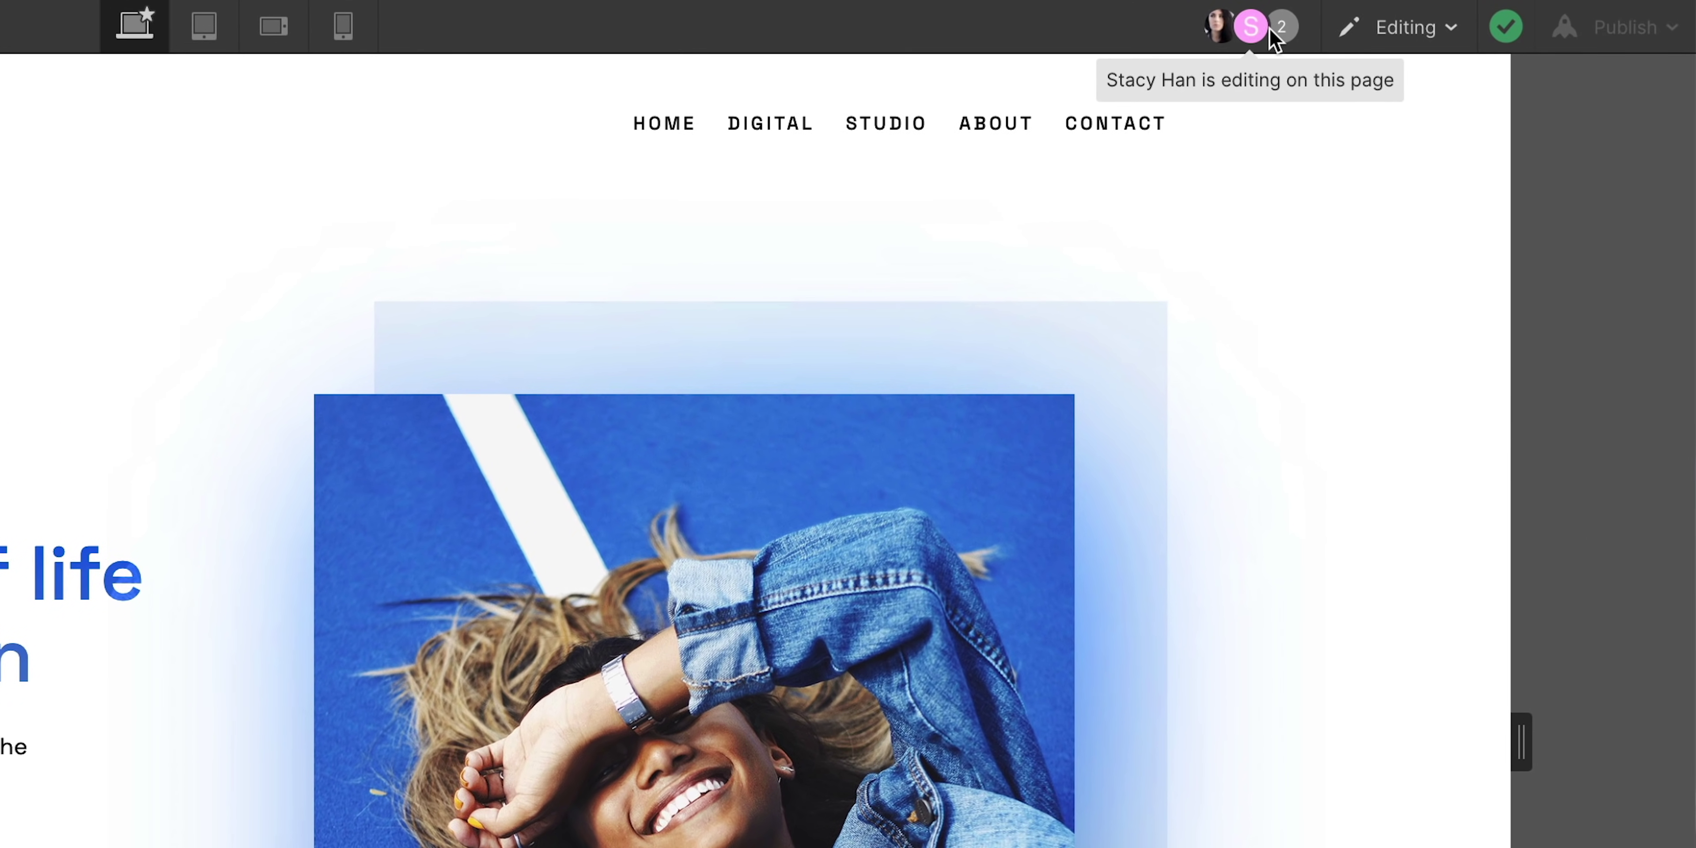
left_click(1426, 20)
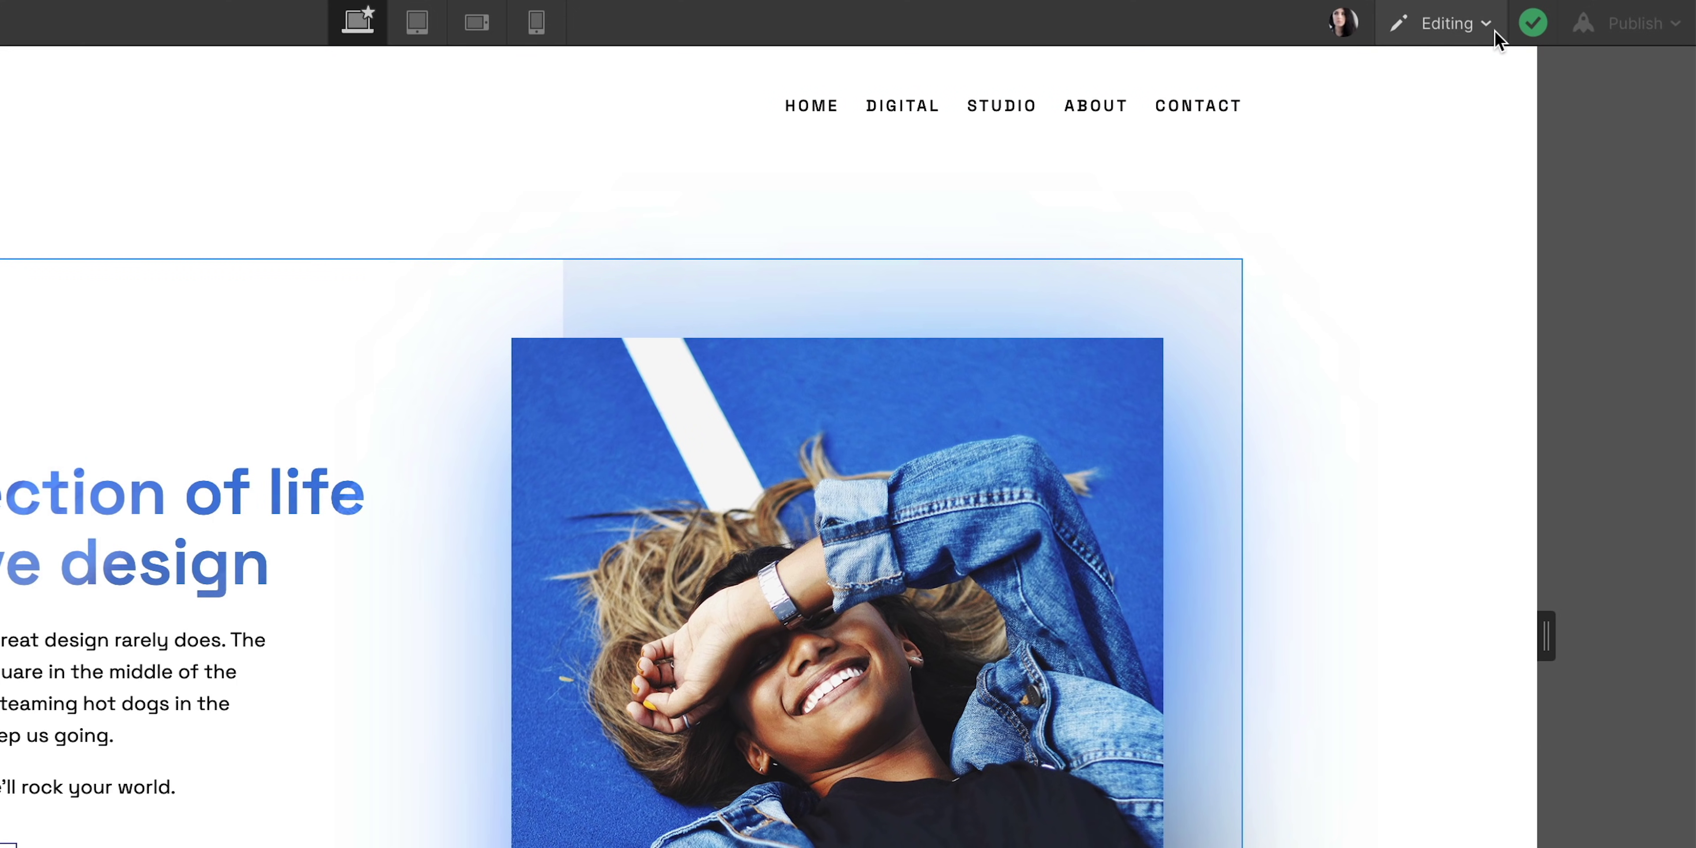
- Request design control from the Editing dropdown, resending after the teammate declines the first request
left_click(1491, 32)
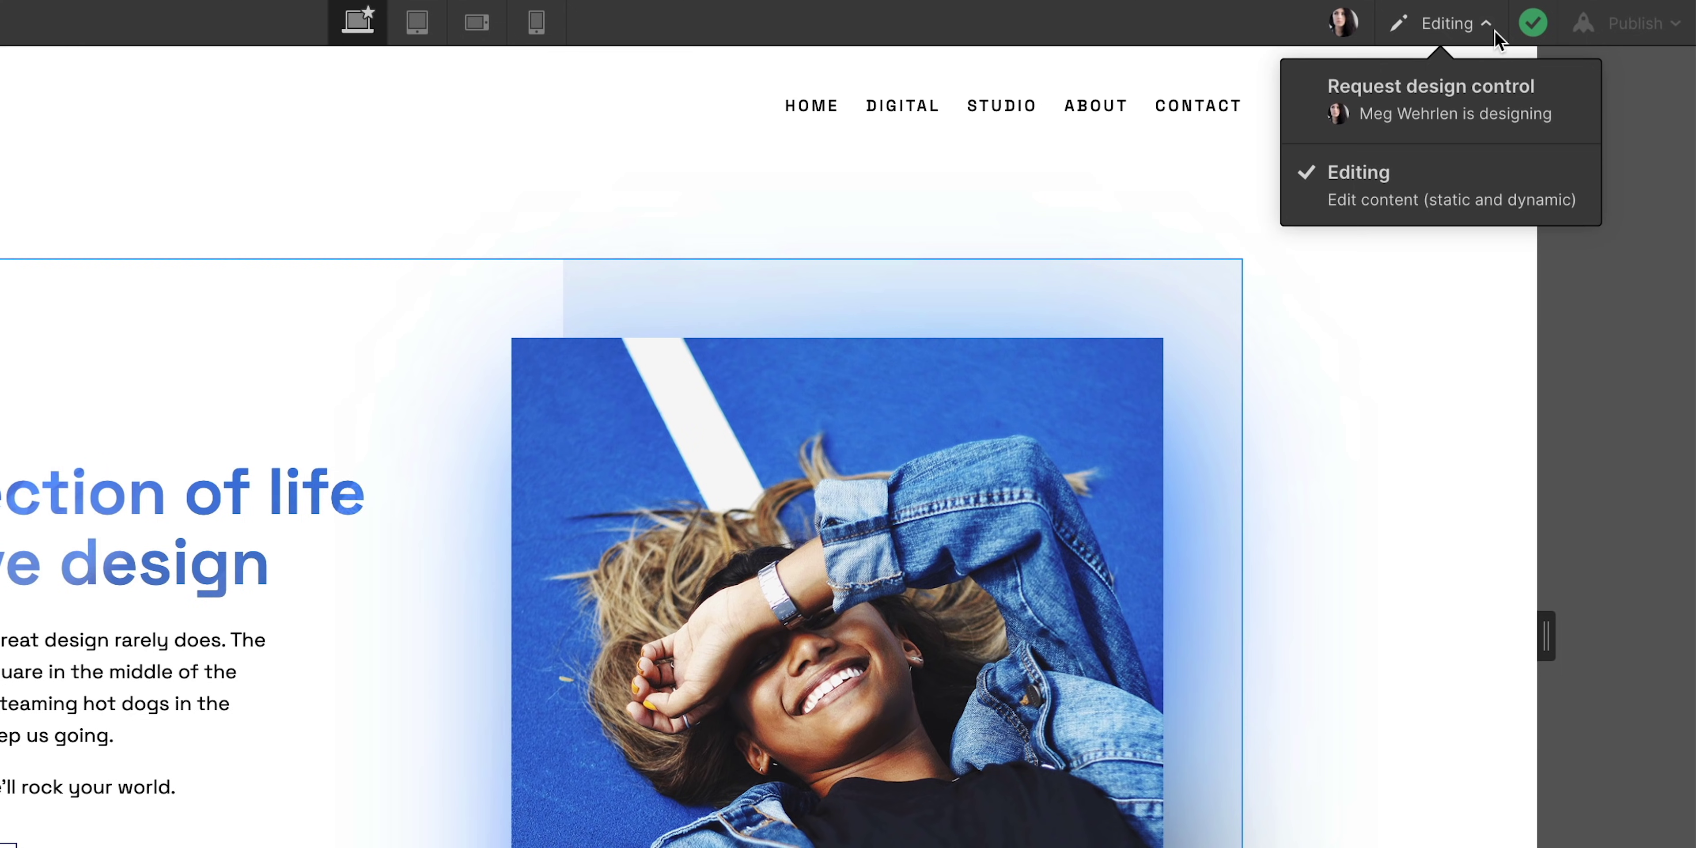
left_click(1573, 92)
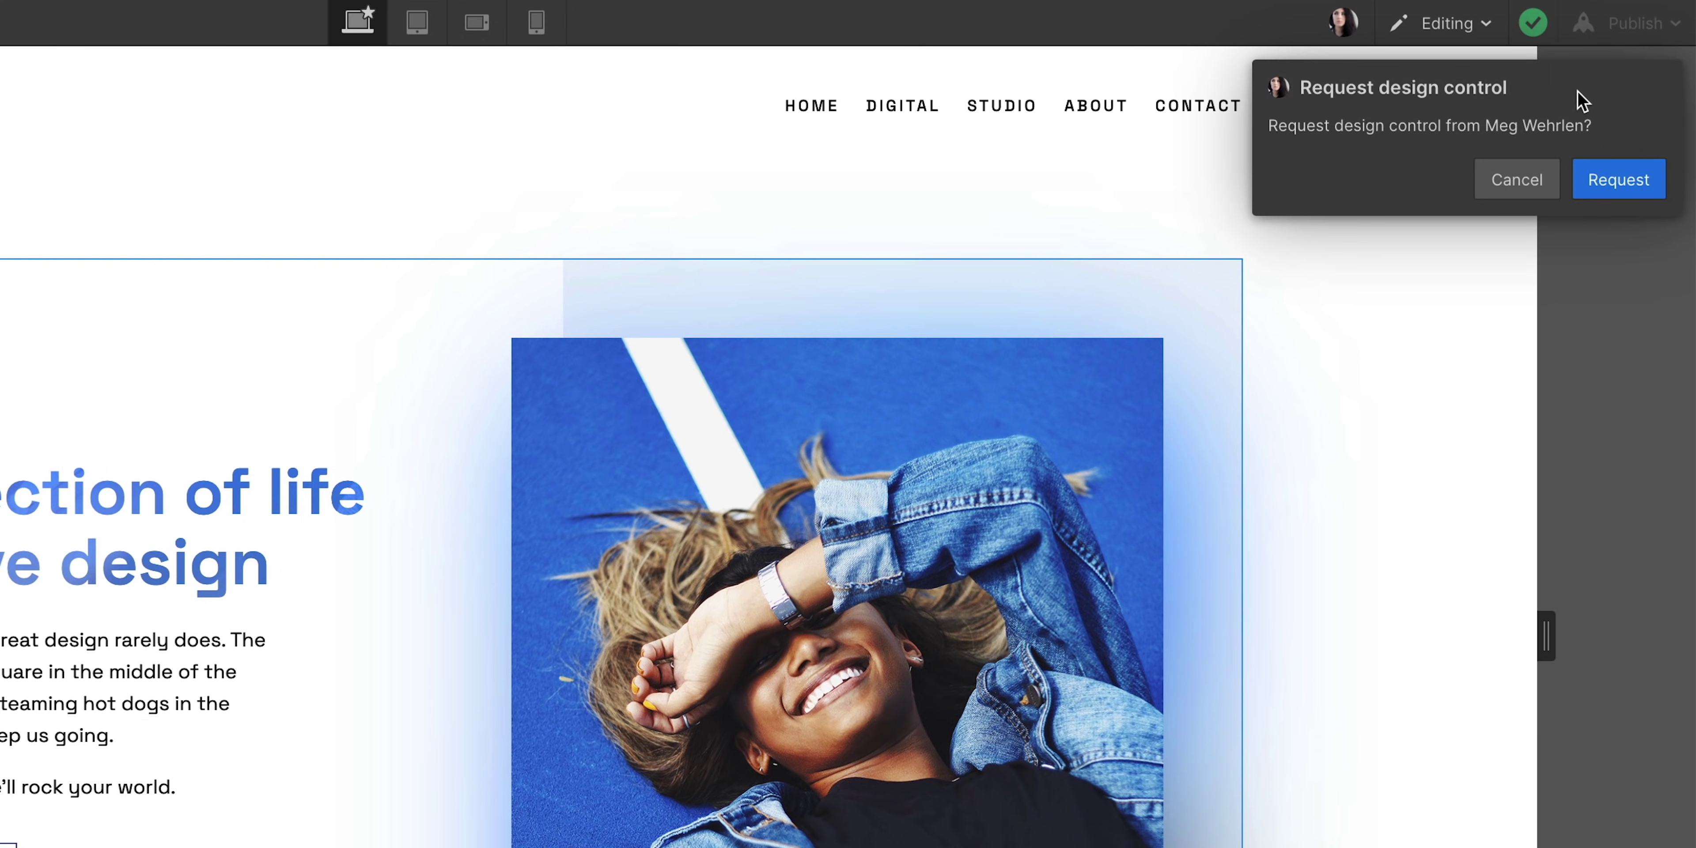
left_click(1639, 191)
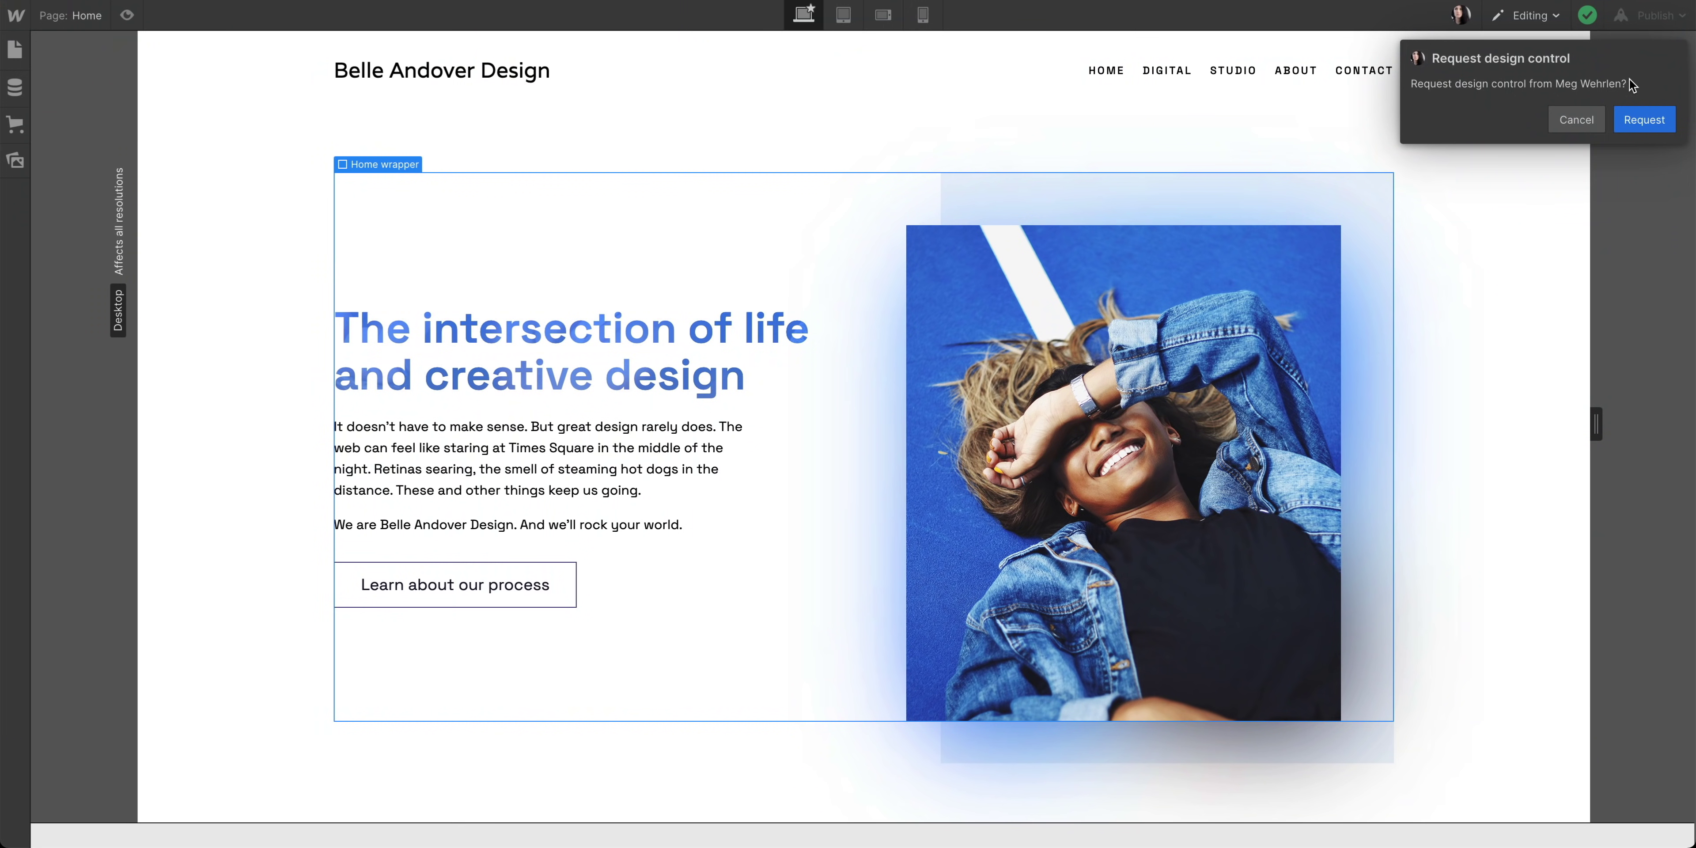
left_click(1648, 121)
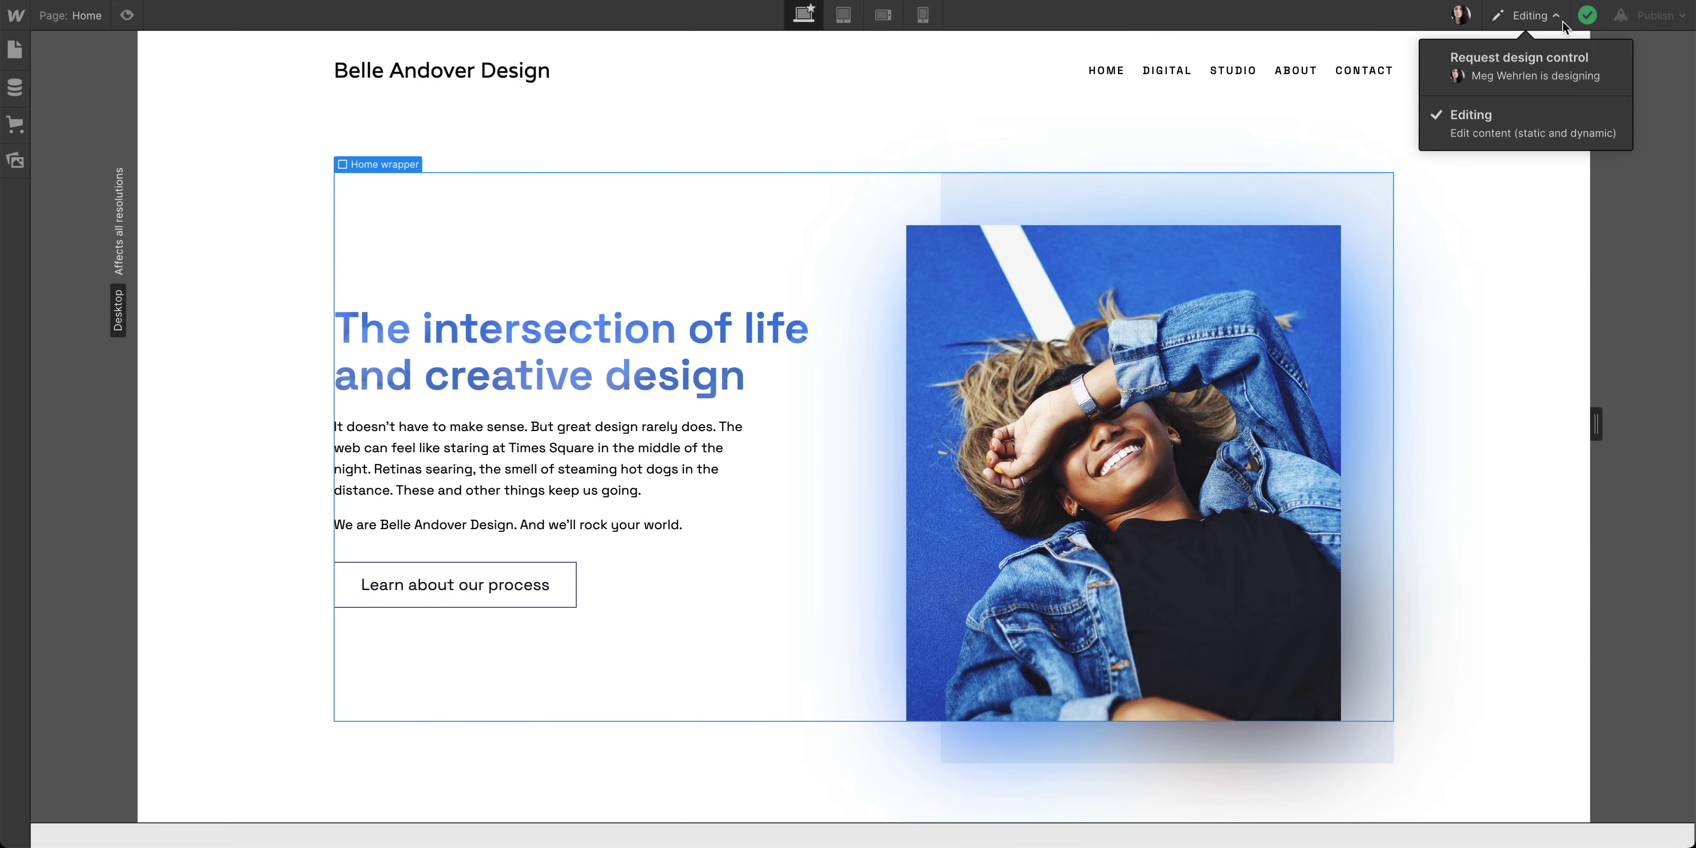
left_click(1580, 62)
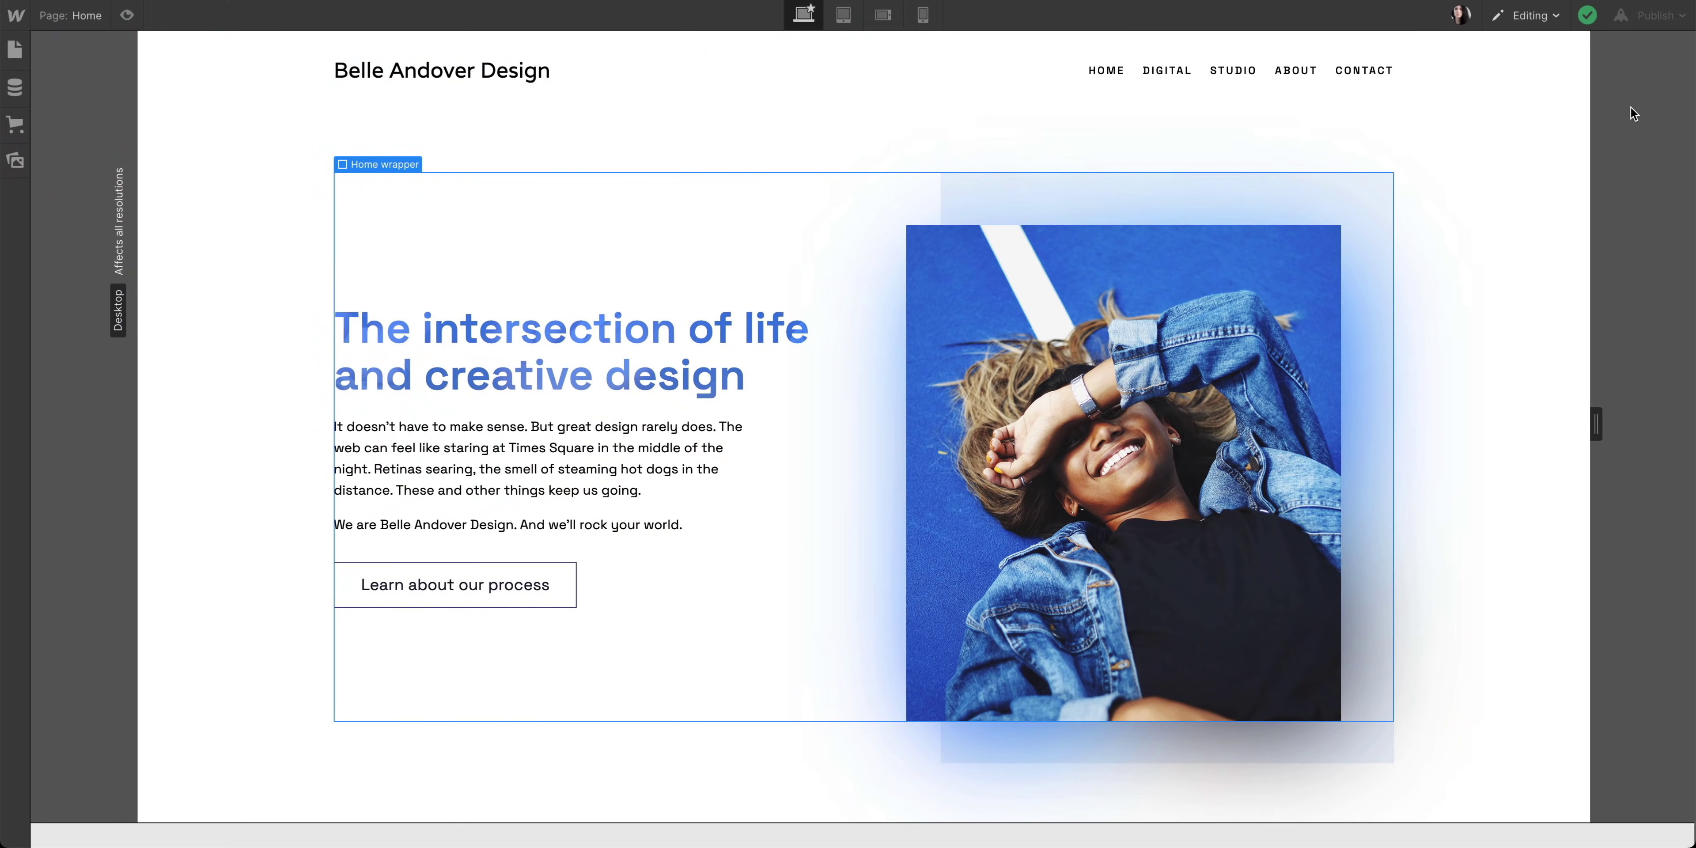
- Send the designing teammate a Request design control from the Editing dropdown
left_click(1559, 18)
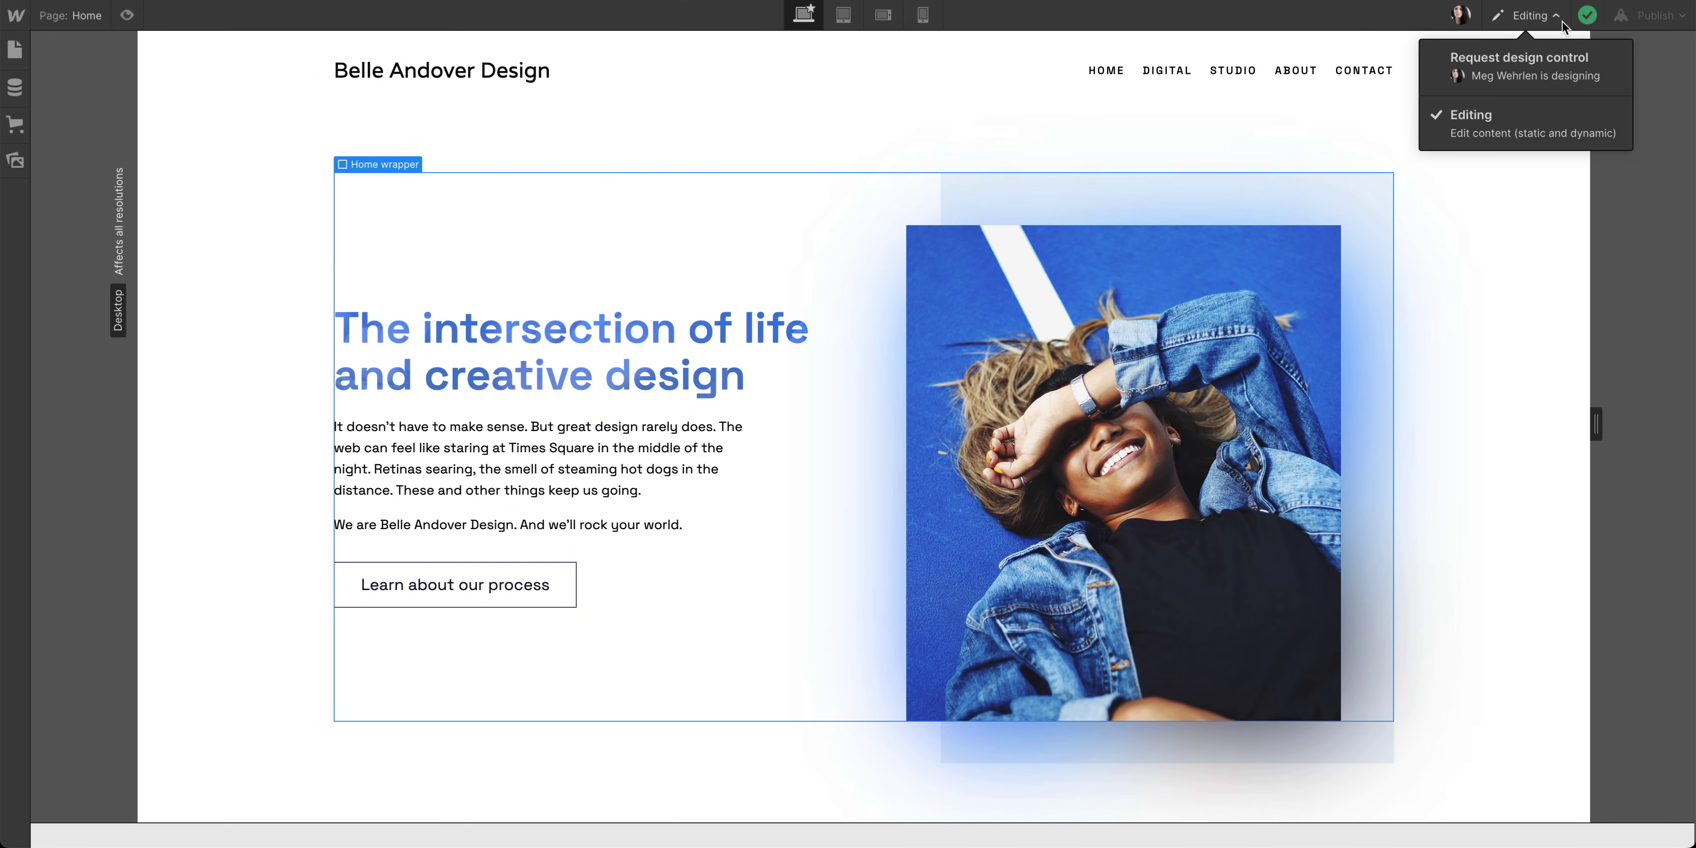
left_click(1615, 61)
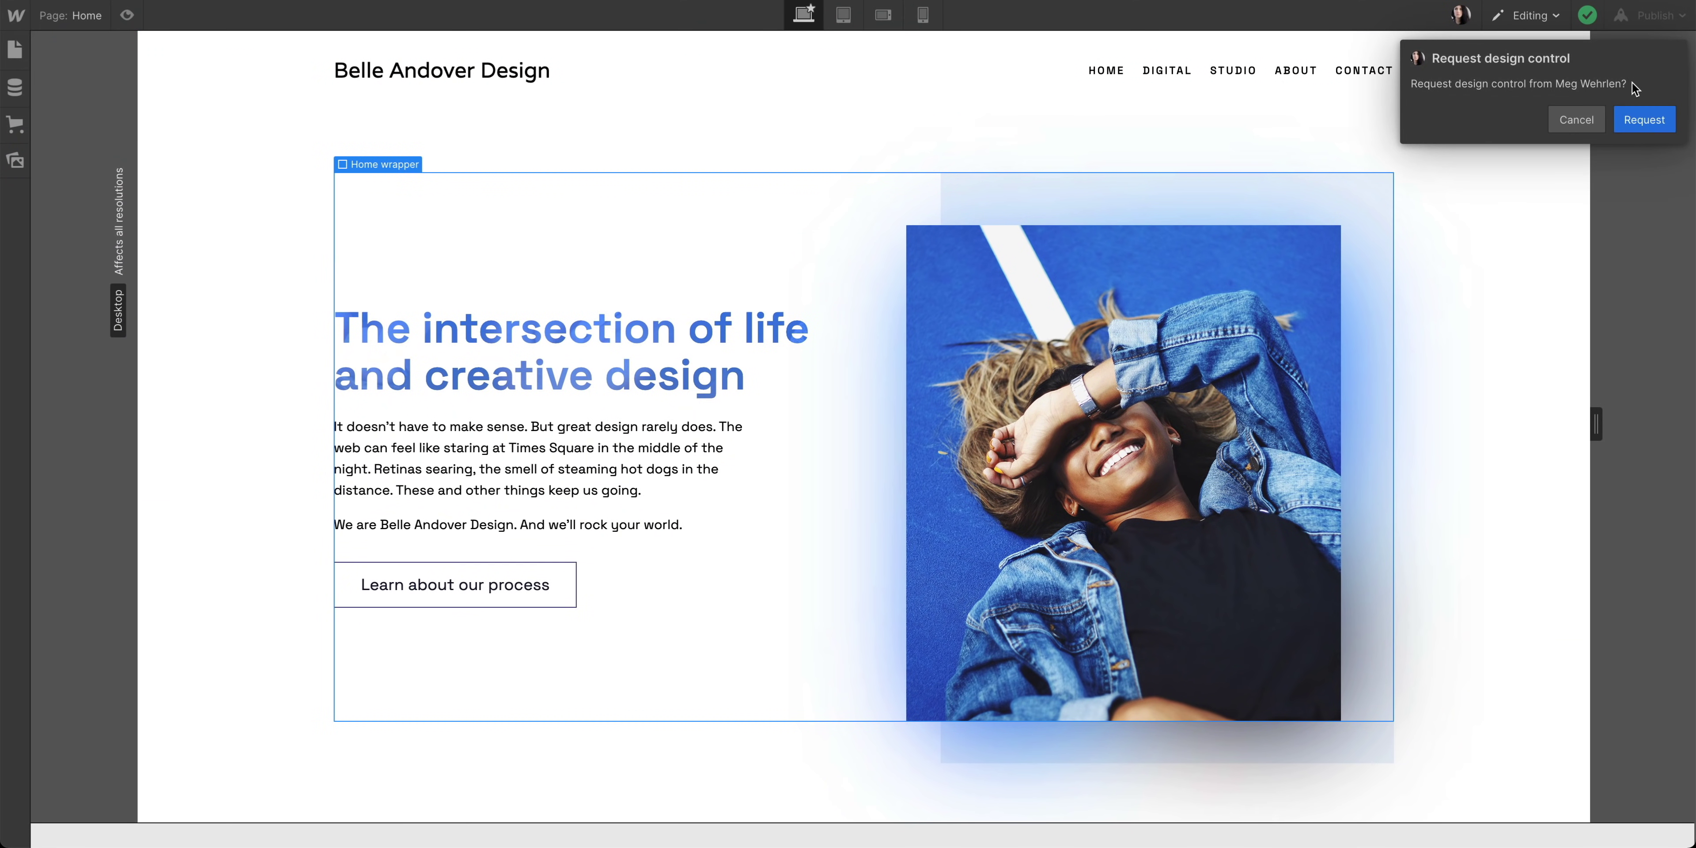
left_click(1657, 125)
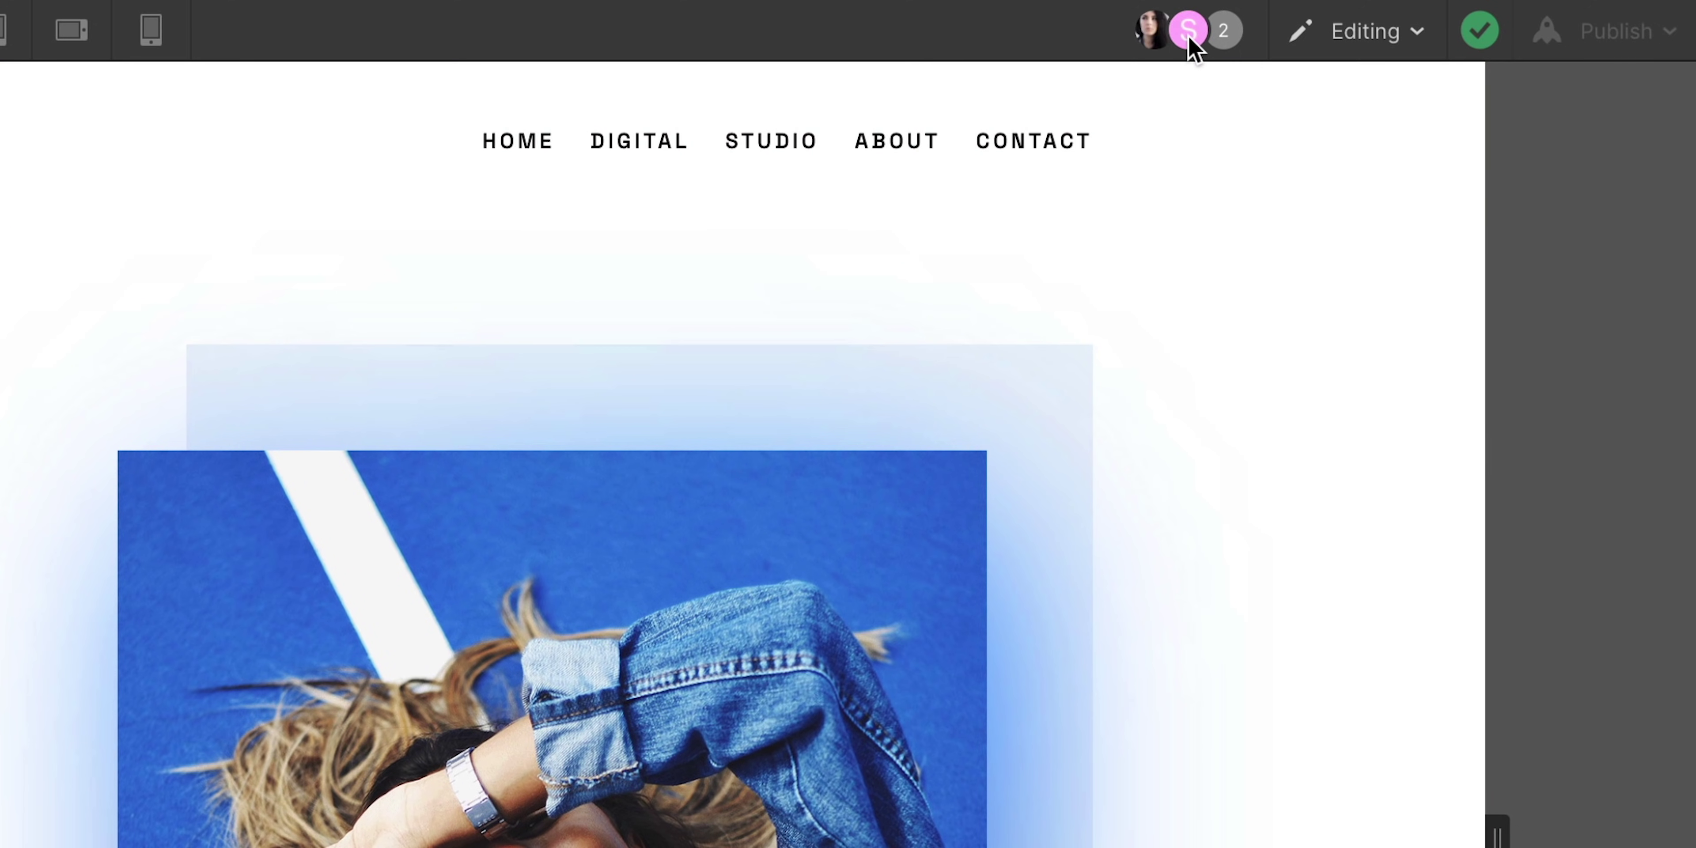
- Open the '2' overflow avatar to see the On this page collaborator list
left_click(1221, 31)
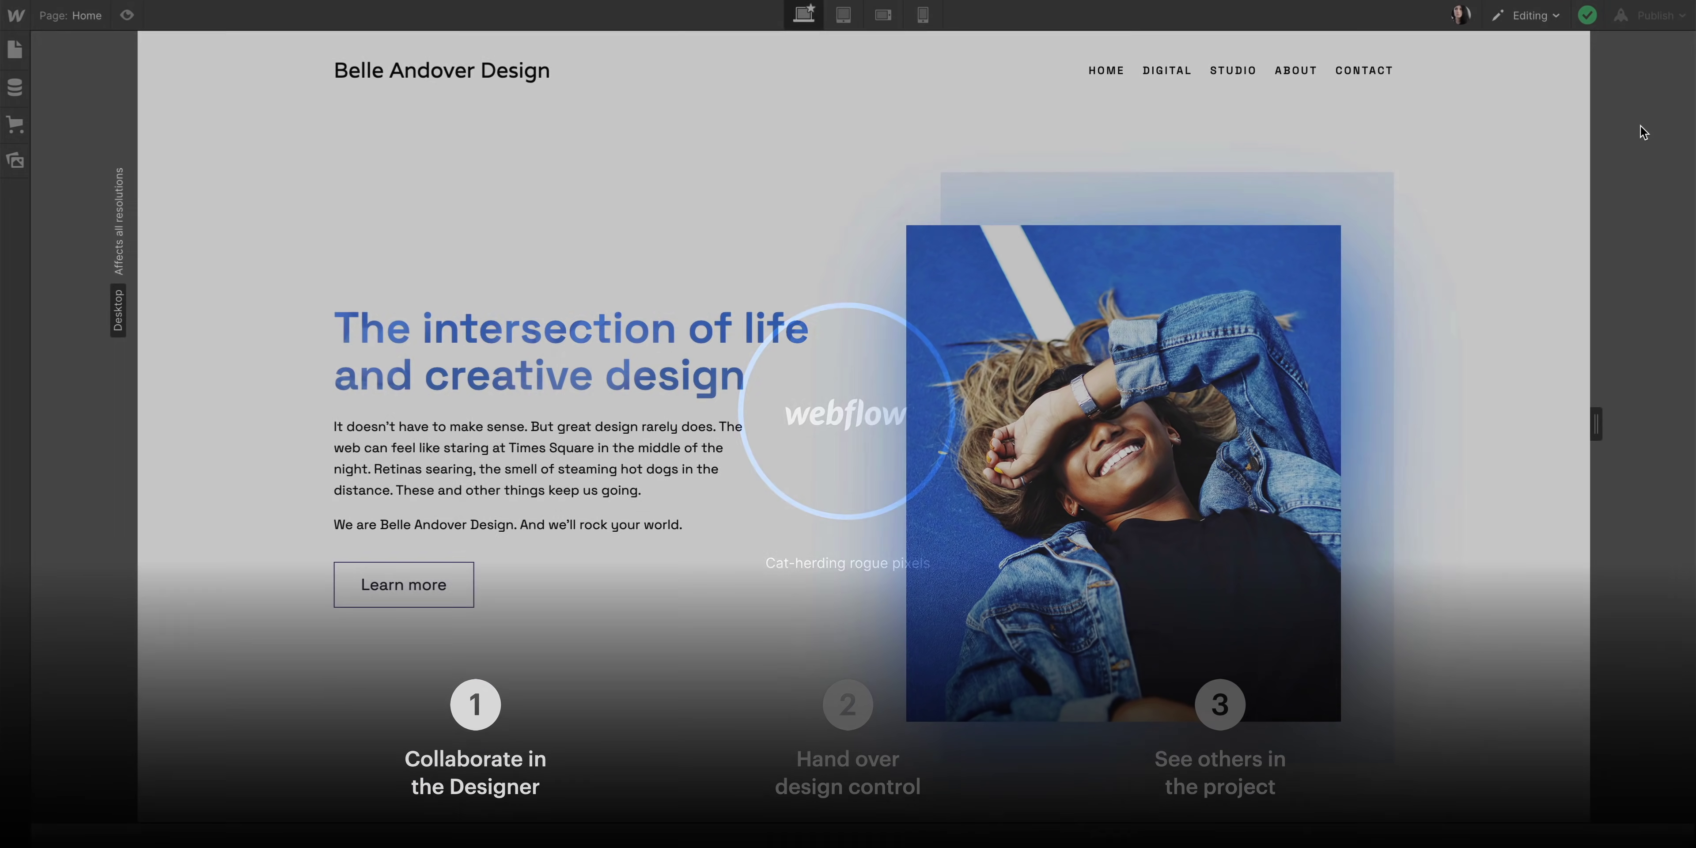
- Send another design-control request, then list the two teammates editing this page
mouse_move(1465, 20)
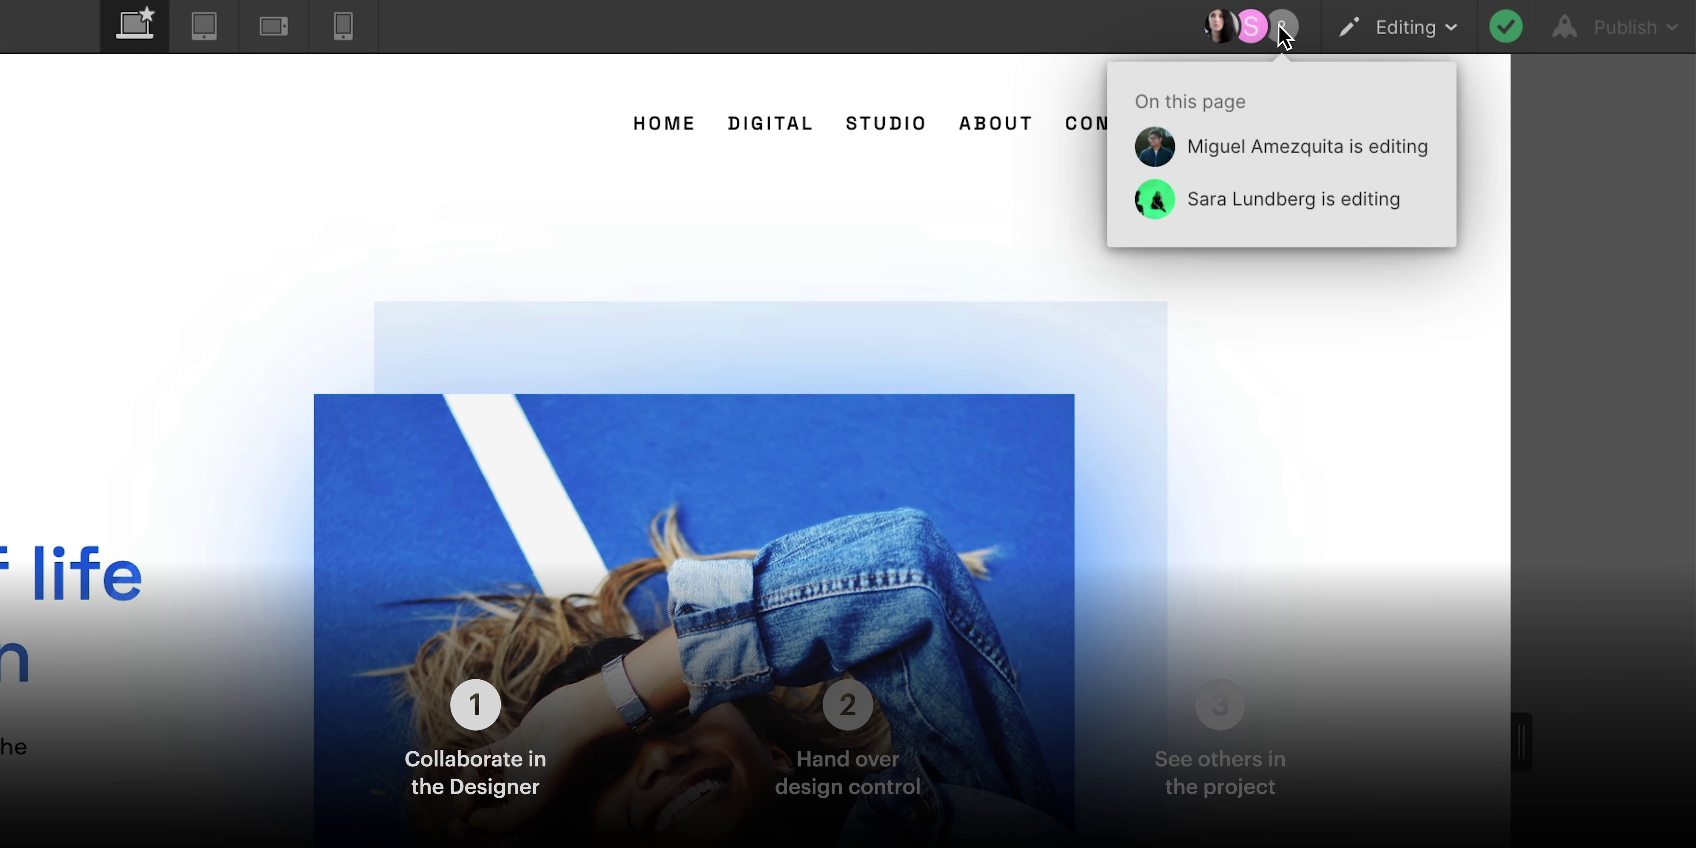
mouse_move(1233, 40)
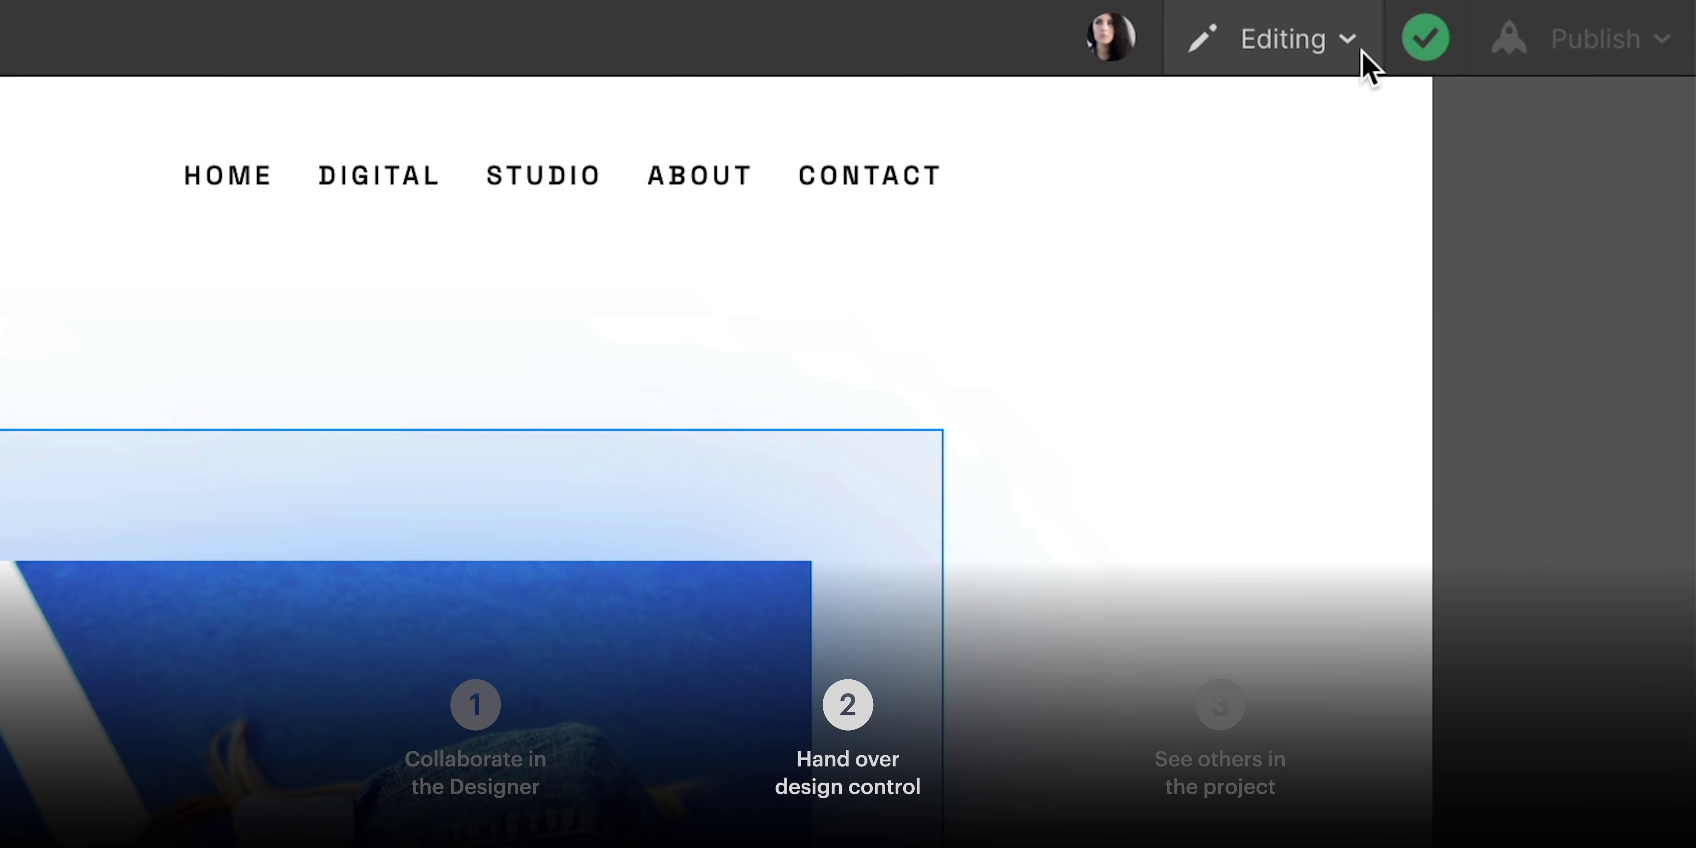
left_click(1372, 60)
left_click(1474, 148)
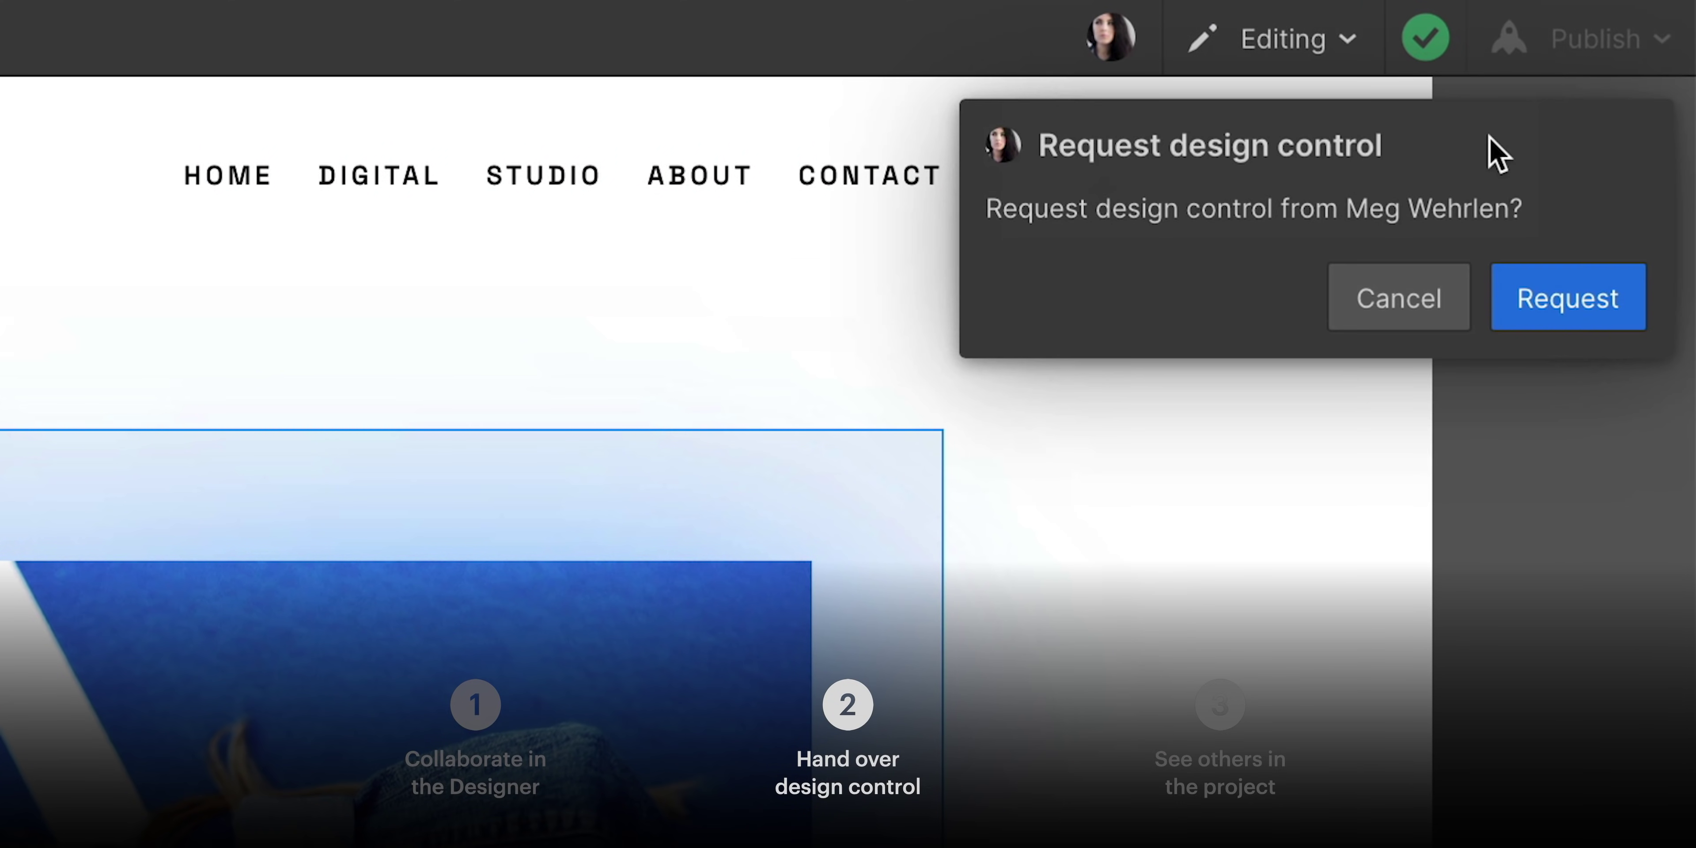
left_click(1603, 317)
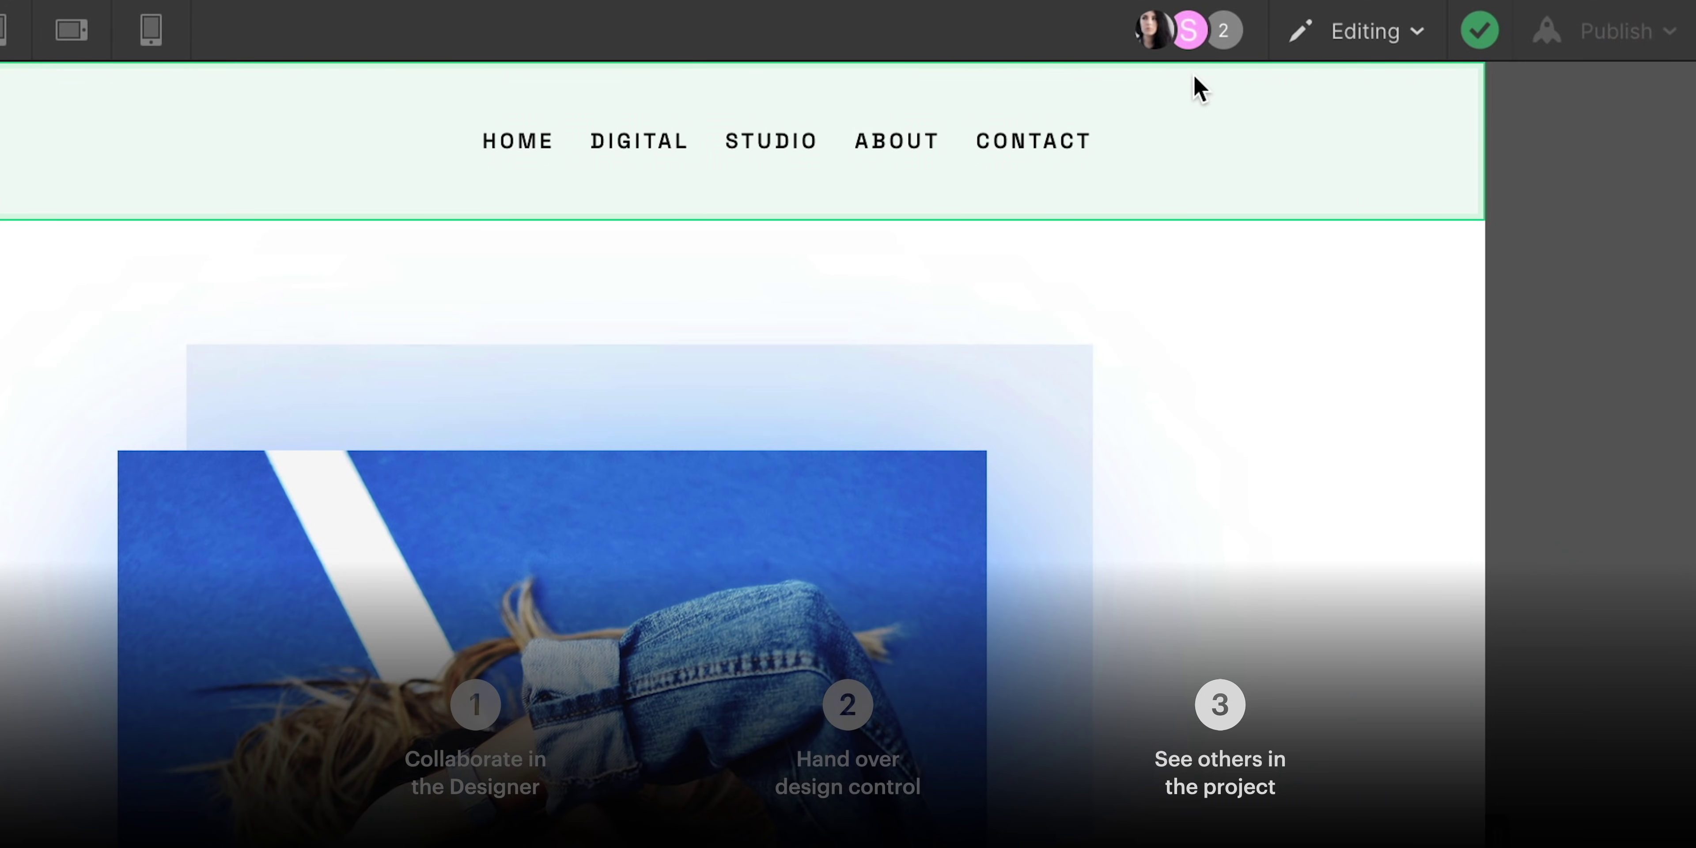
mouse_move(1189, 37)
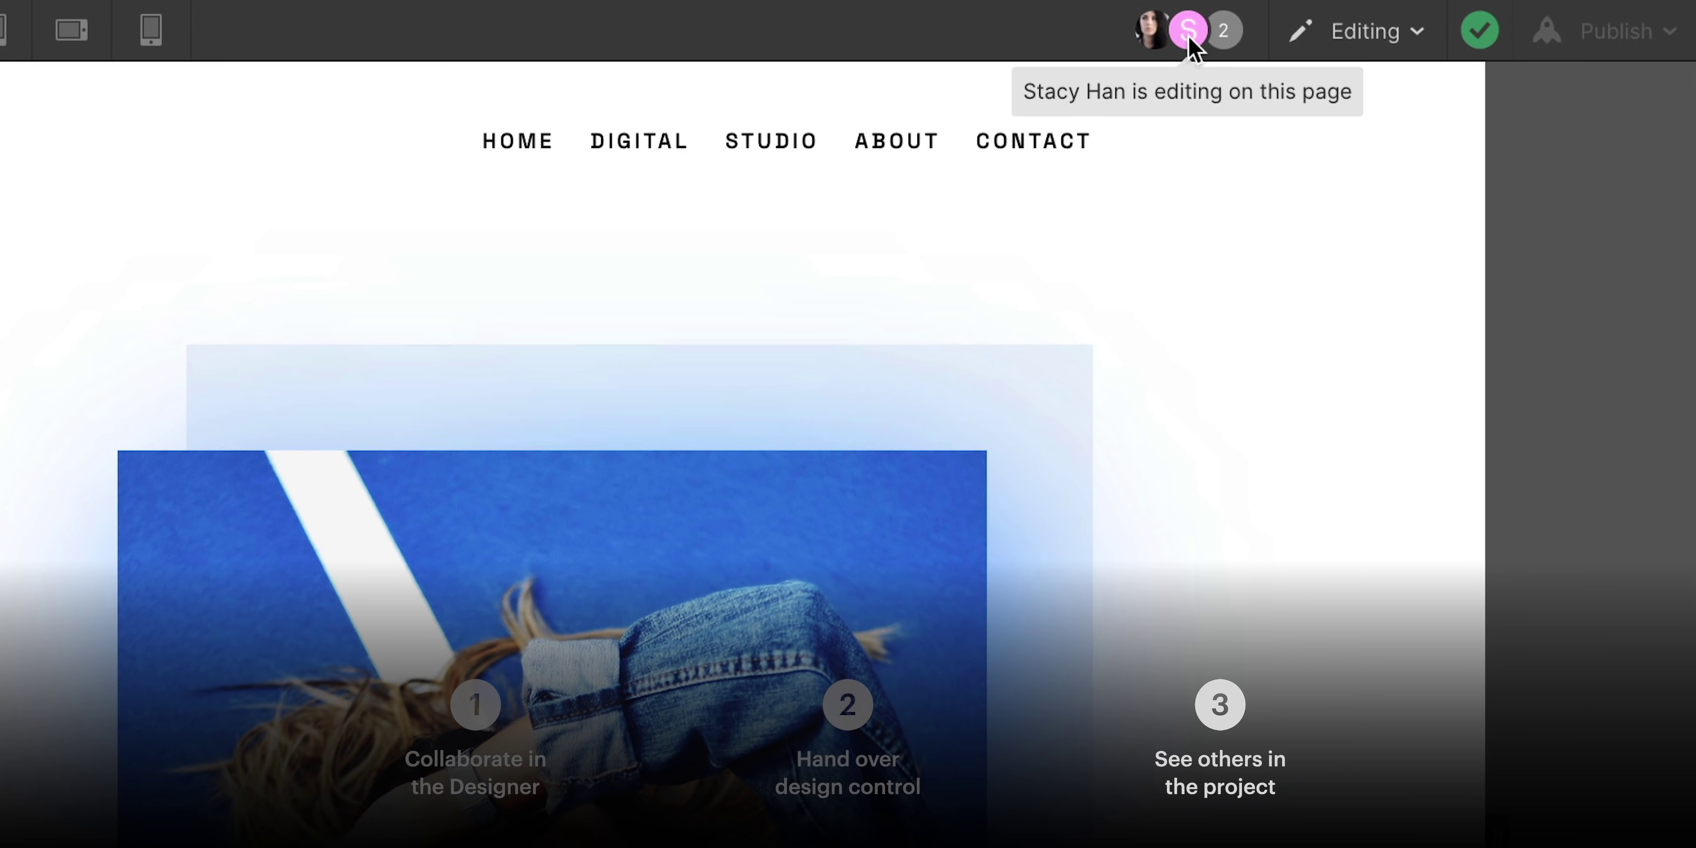
left_click(1223, 36)
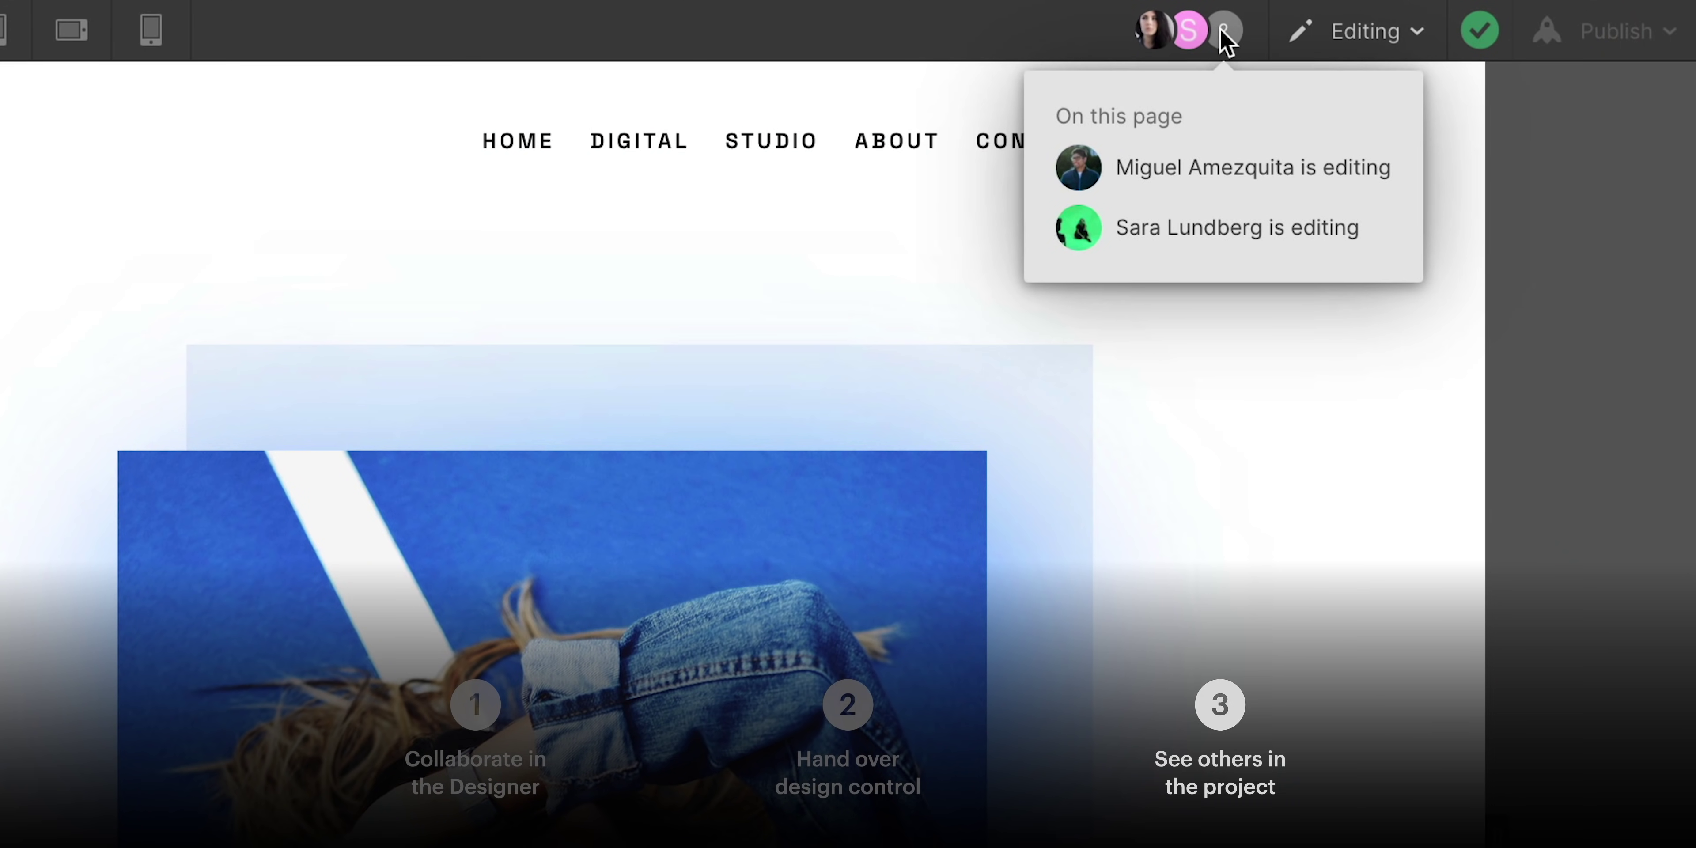